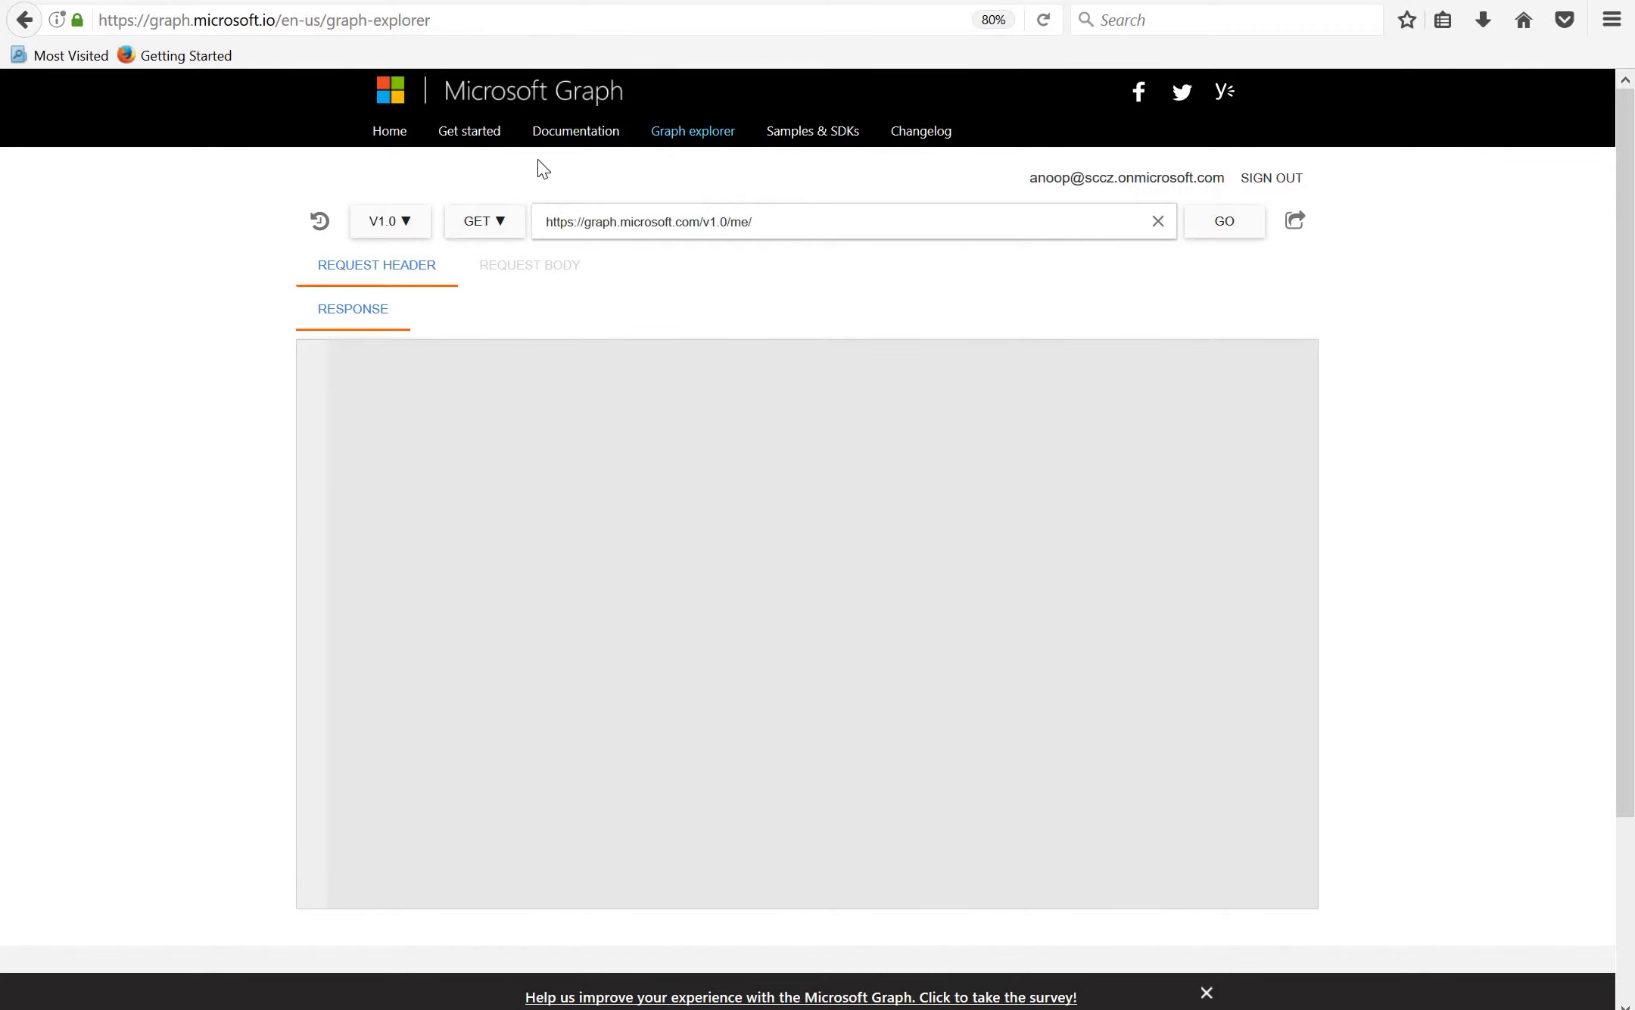
# Run the GET v1.0/me query after dismissing the endpoint suggestions.
pyautogui.click(461, 22)
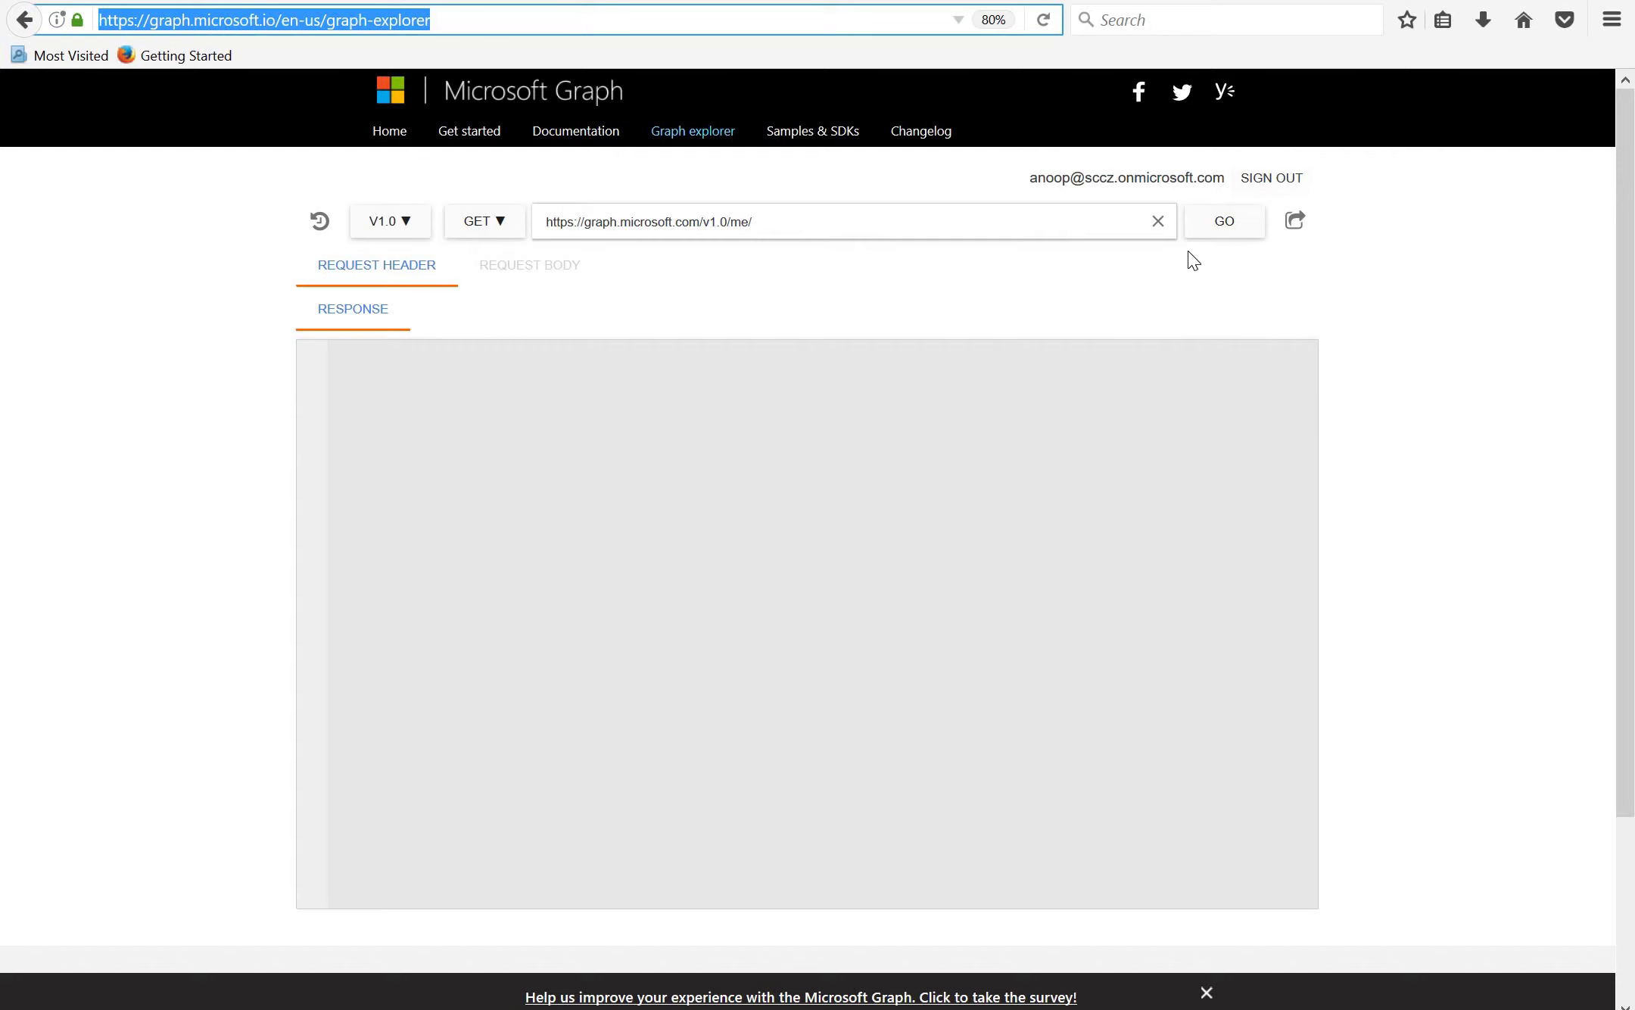
pyautogui.click(831, 228)
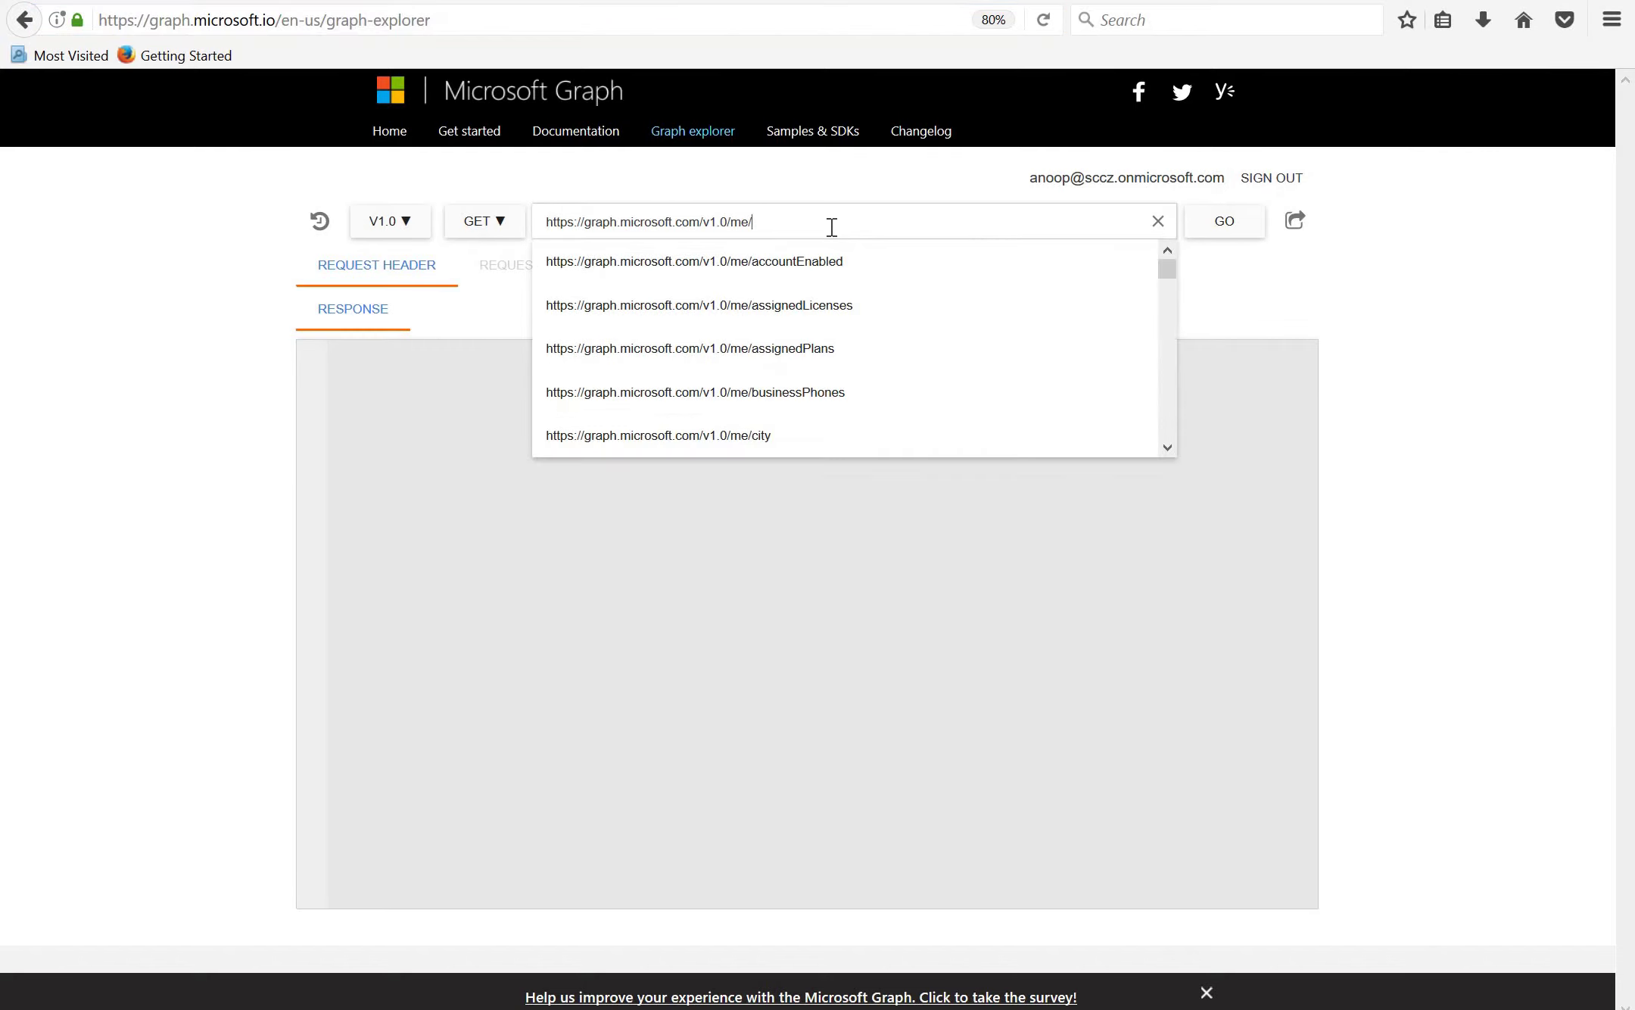
pyautogui.click(1241, 236)
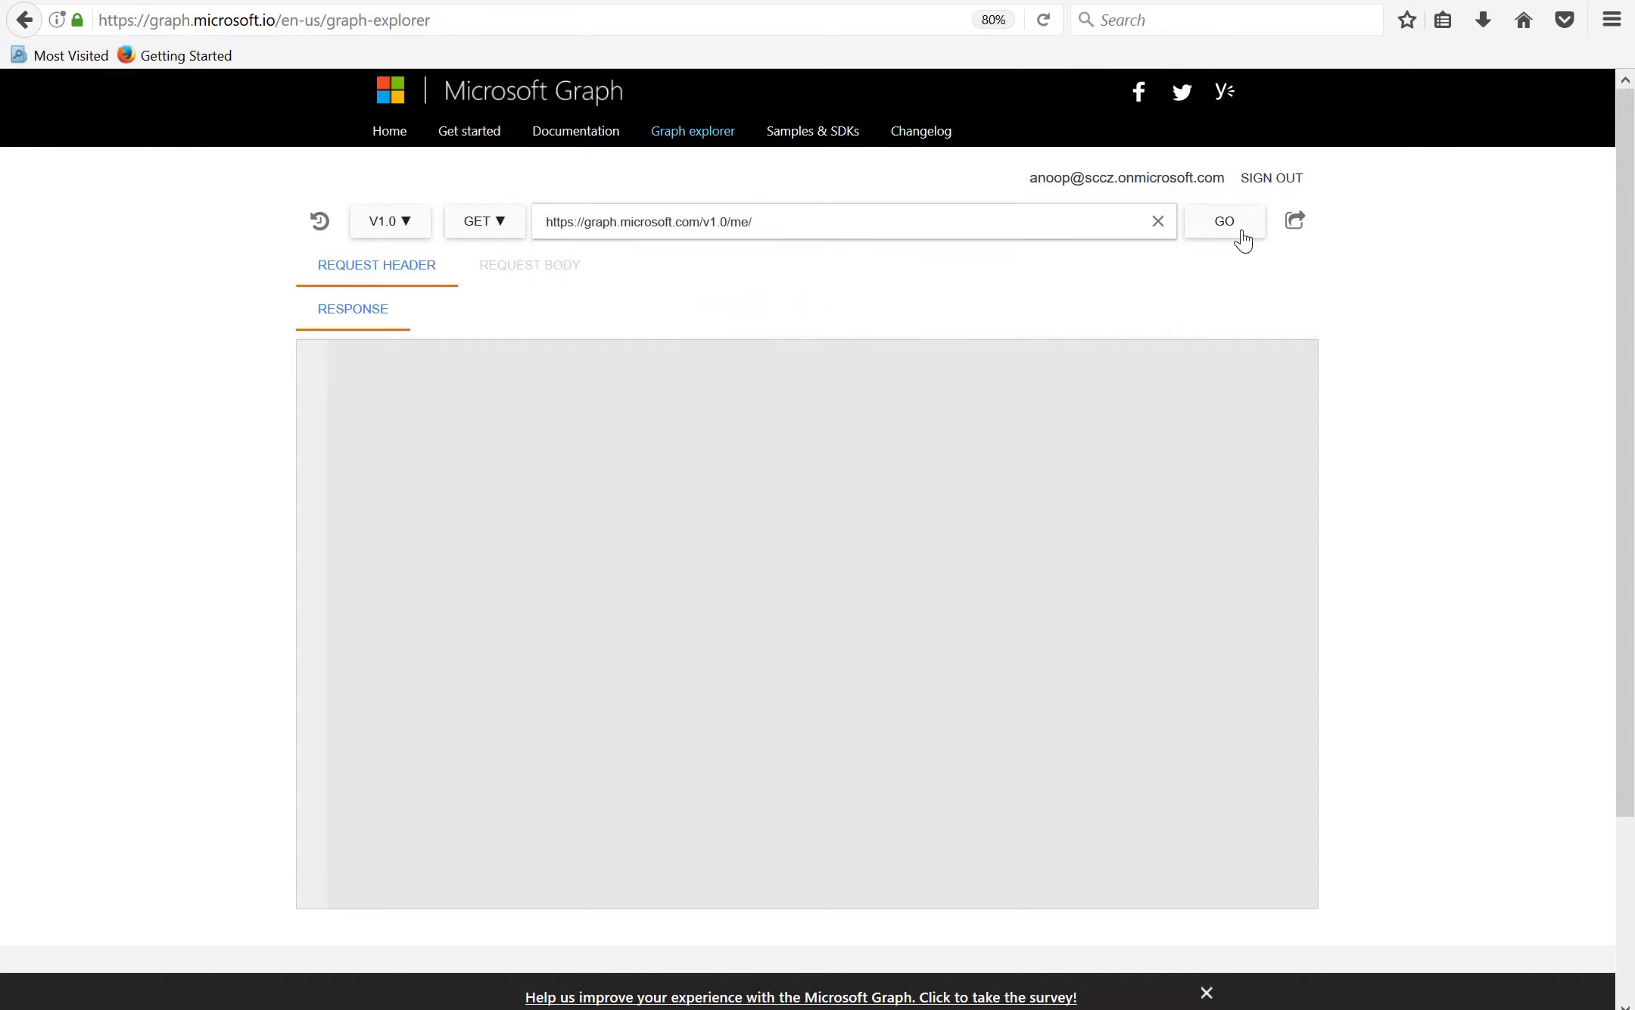
pyautogui.click(1242, 238)
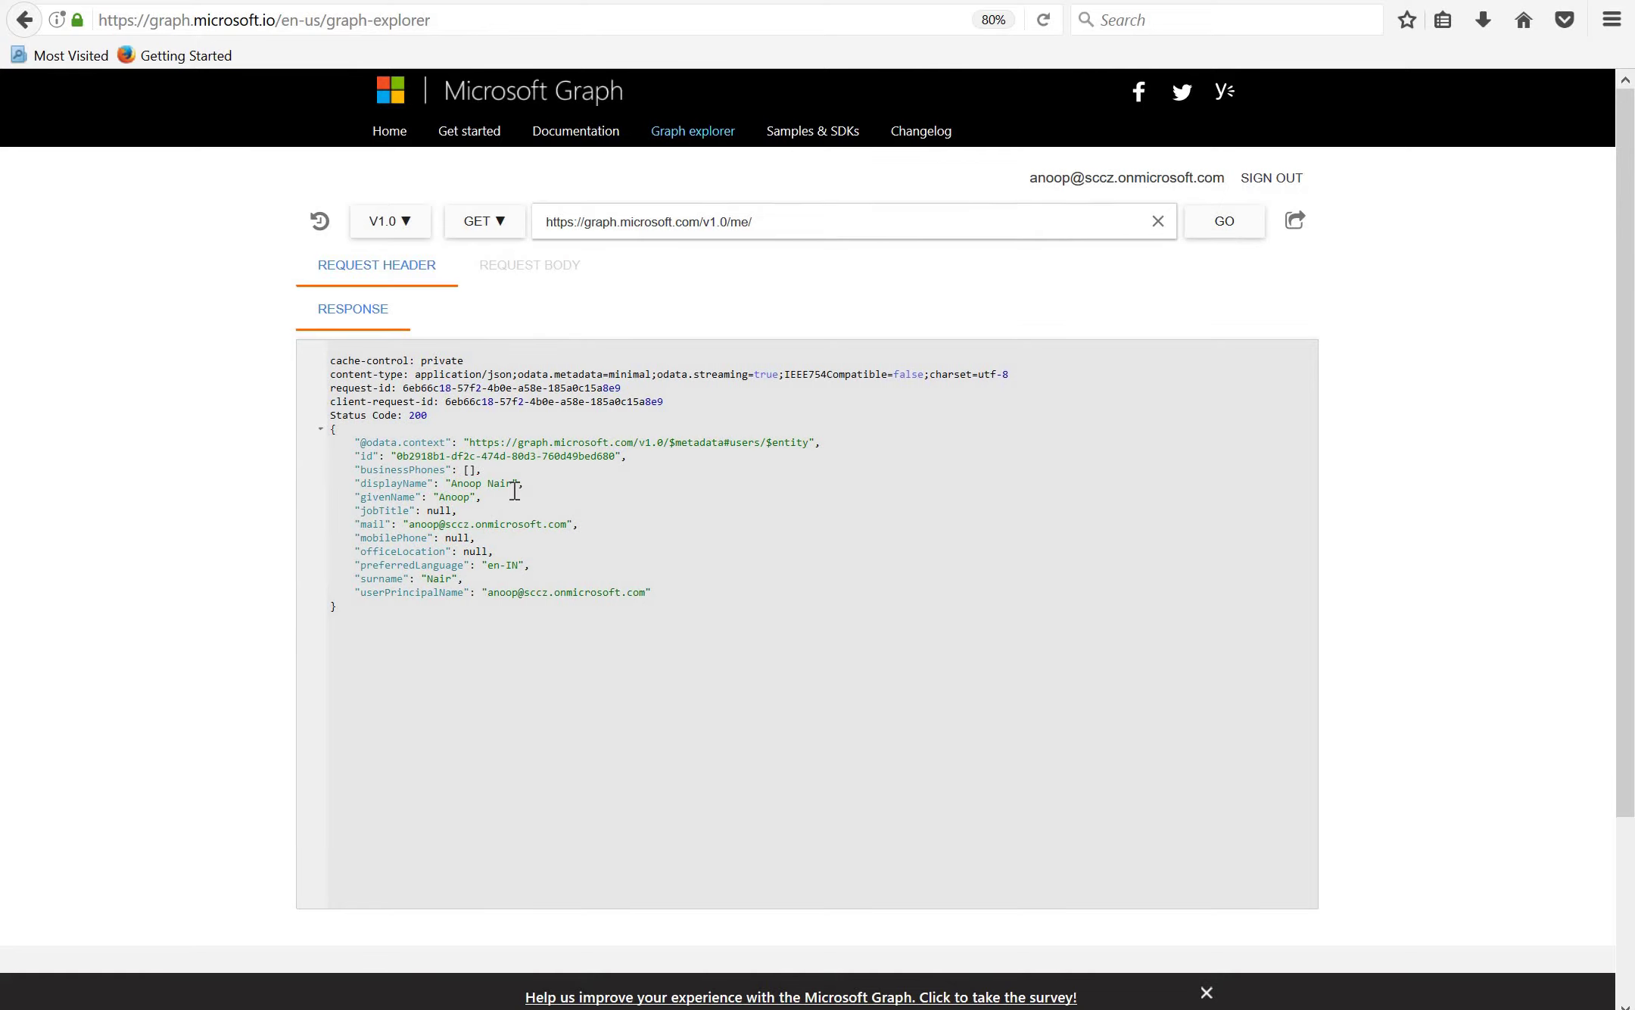
# Highlight the displayName, mail and userPrincipalName values in the JSON response.
pyautogui.moveTo(514, 486); pyautogui.dragTo(452, 486)
pyautogui.moveTo(578, 523); pyautogui.dragTo(441, 524)
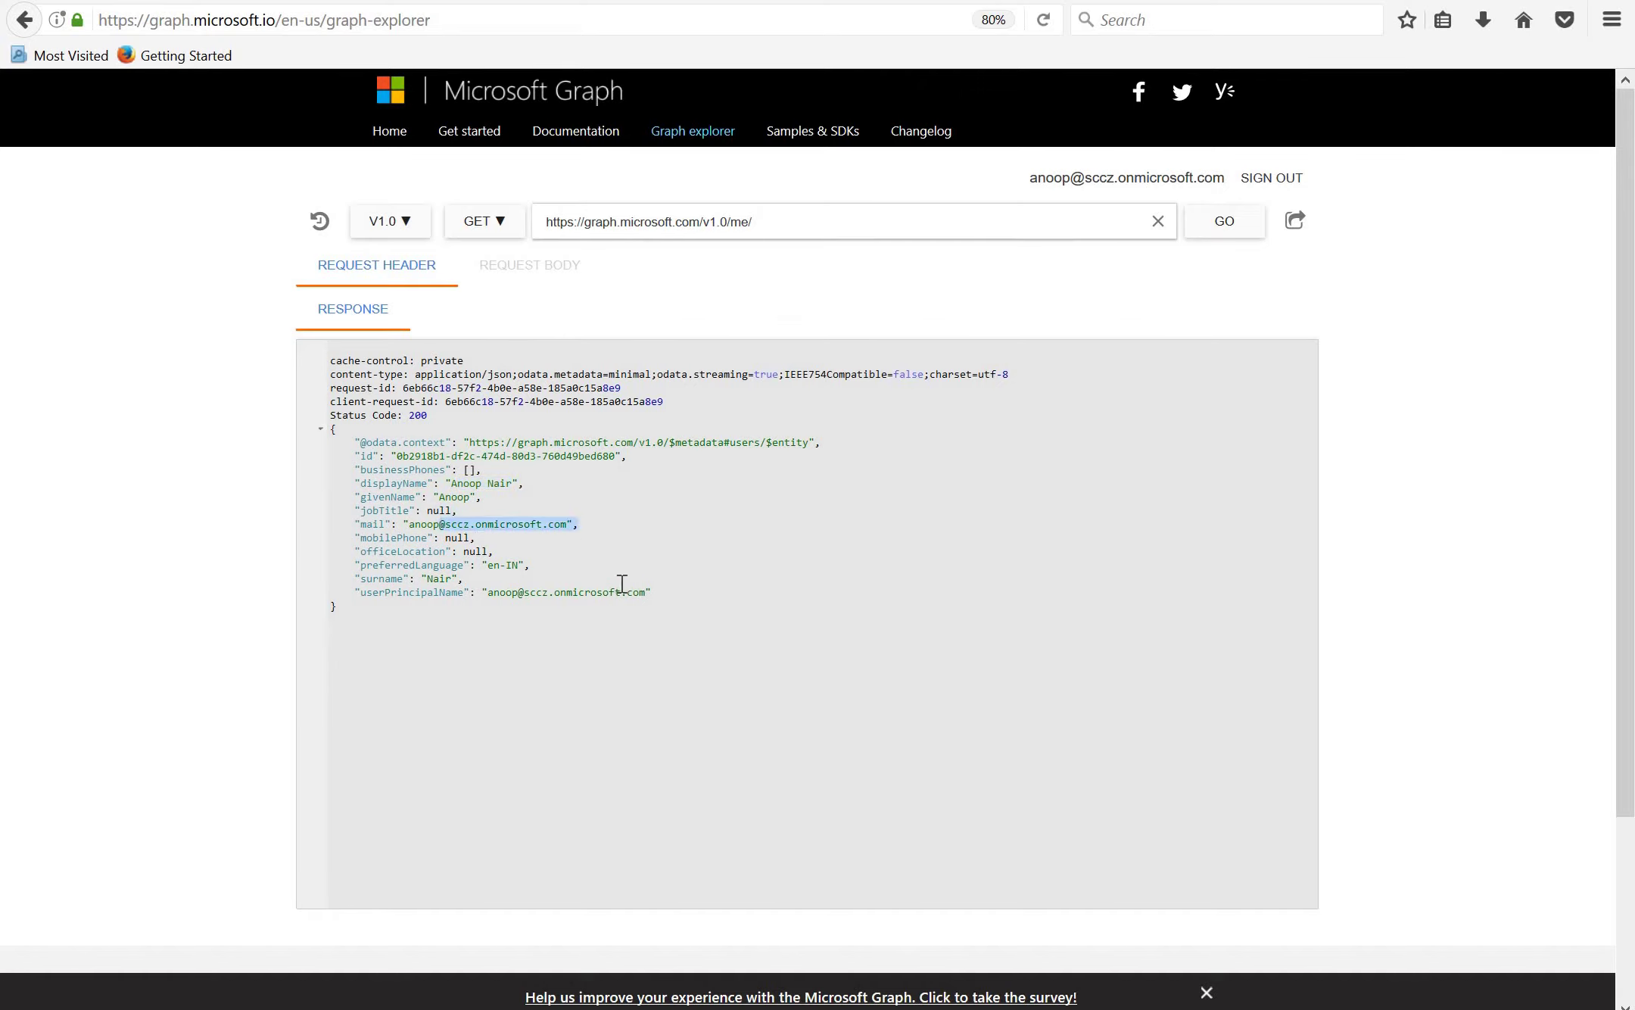
pyautogui.moveTo(652, 593); pyautogui.dragTo(519, 590)
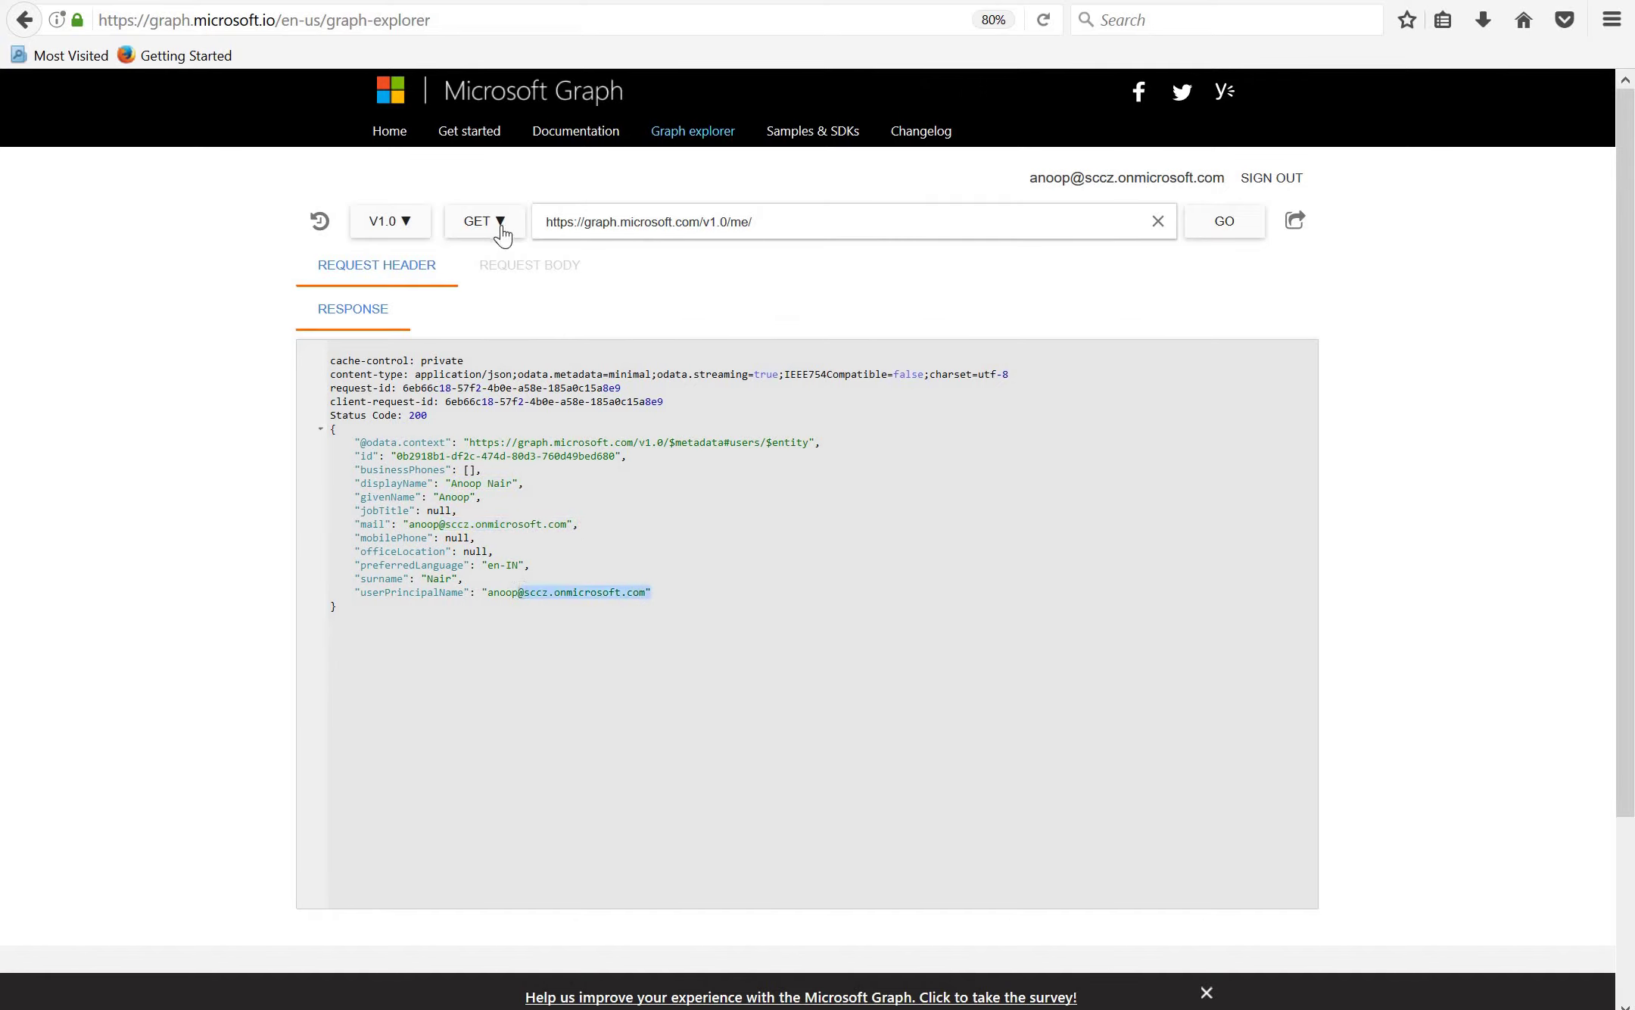
# Review the API versions (beta, v1.0) and methods (GET, POST, PATCH, DELETE), then edit the URL.
pyautogui.click(411, 224)
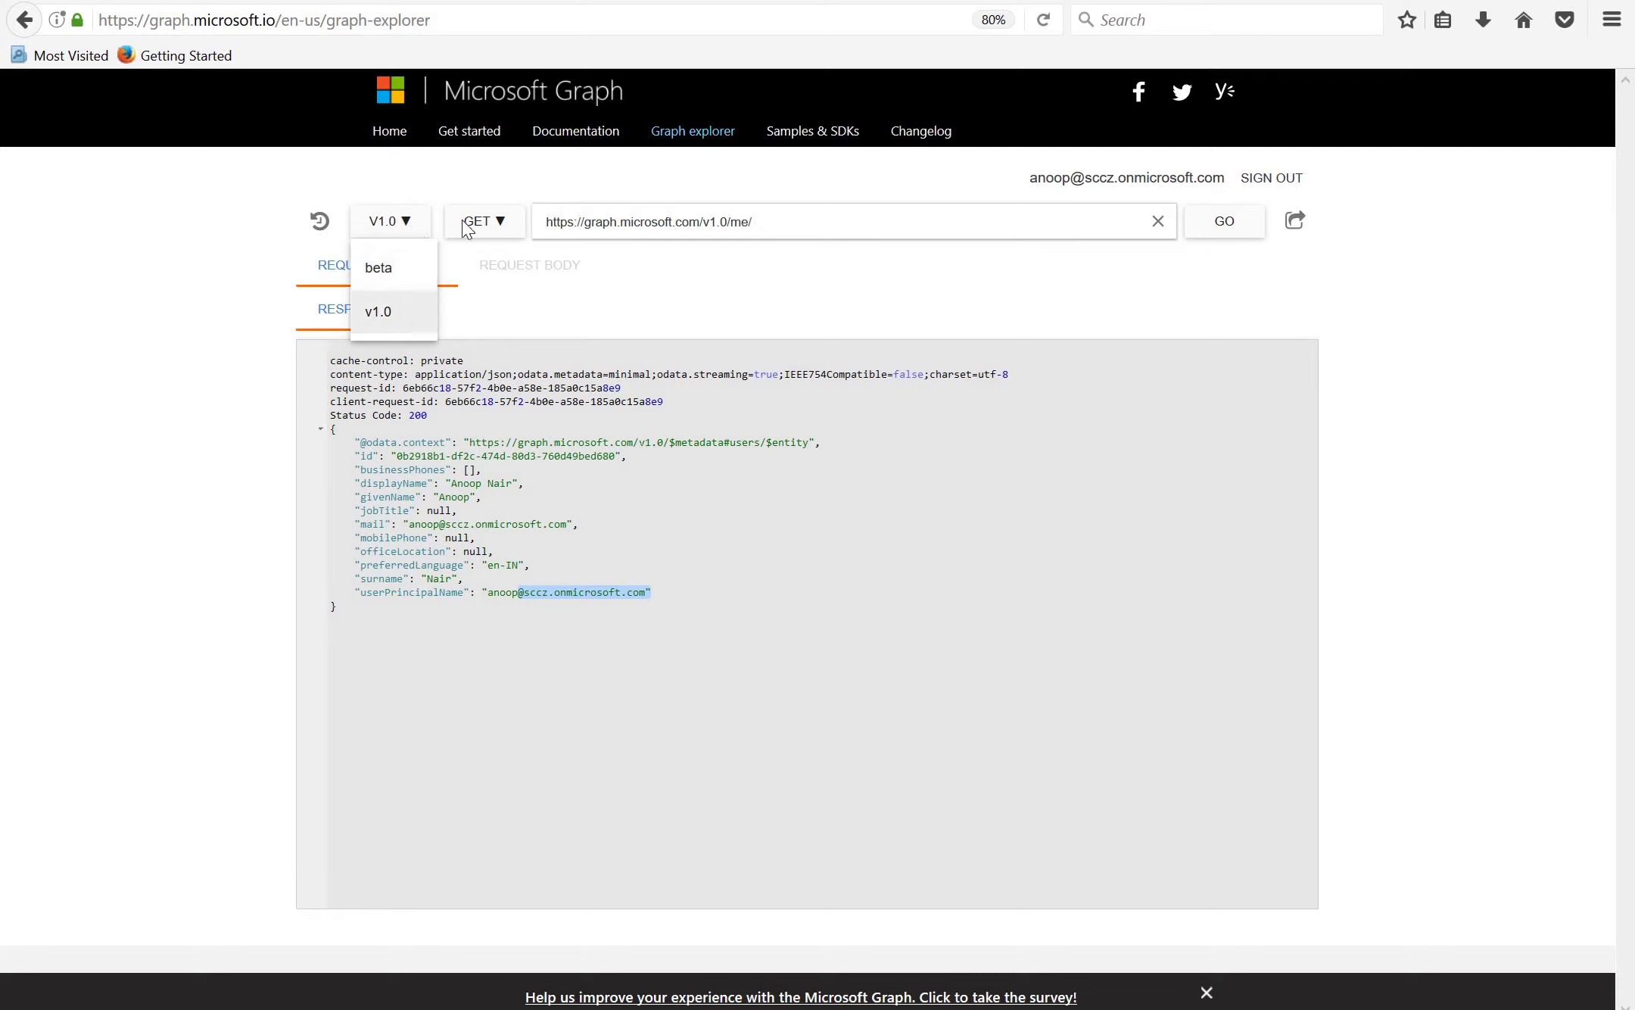
pyautogui.click(504, 234)
pyautogui.click(504, 230)
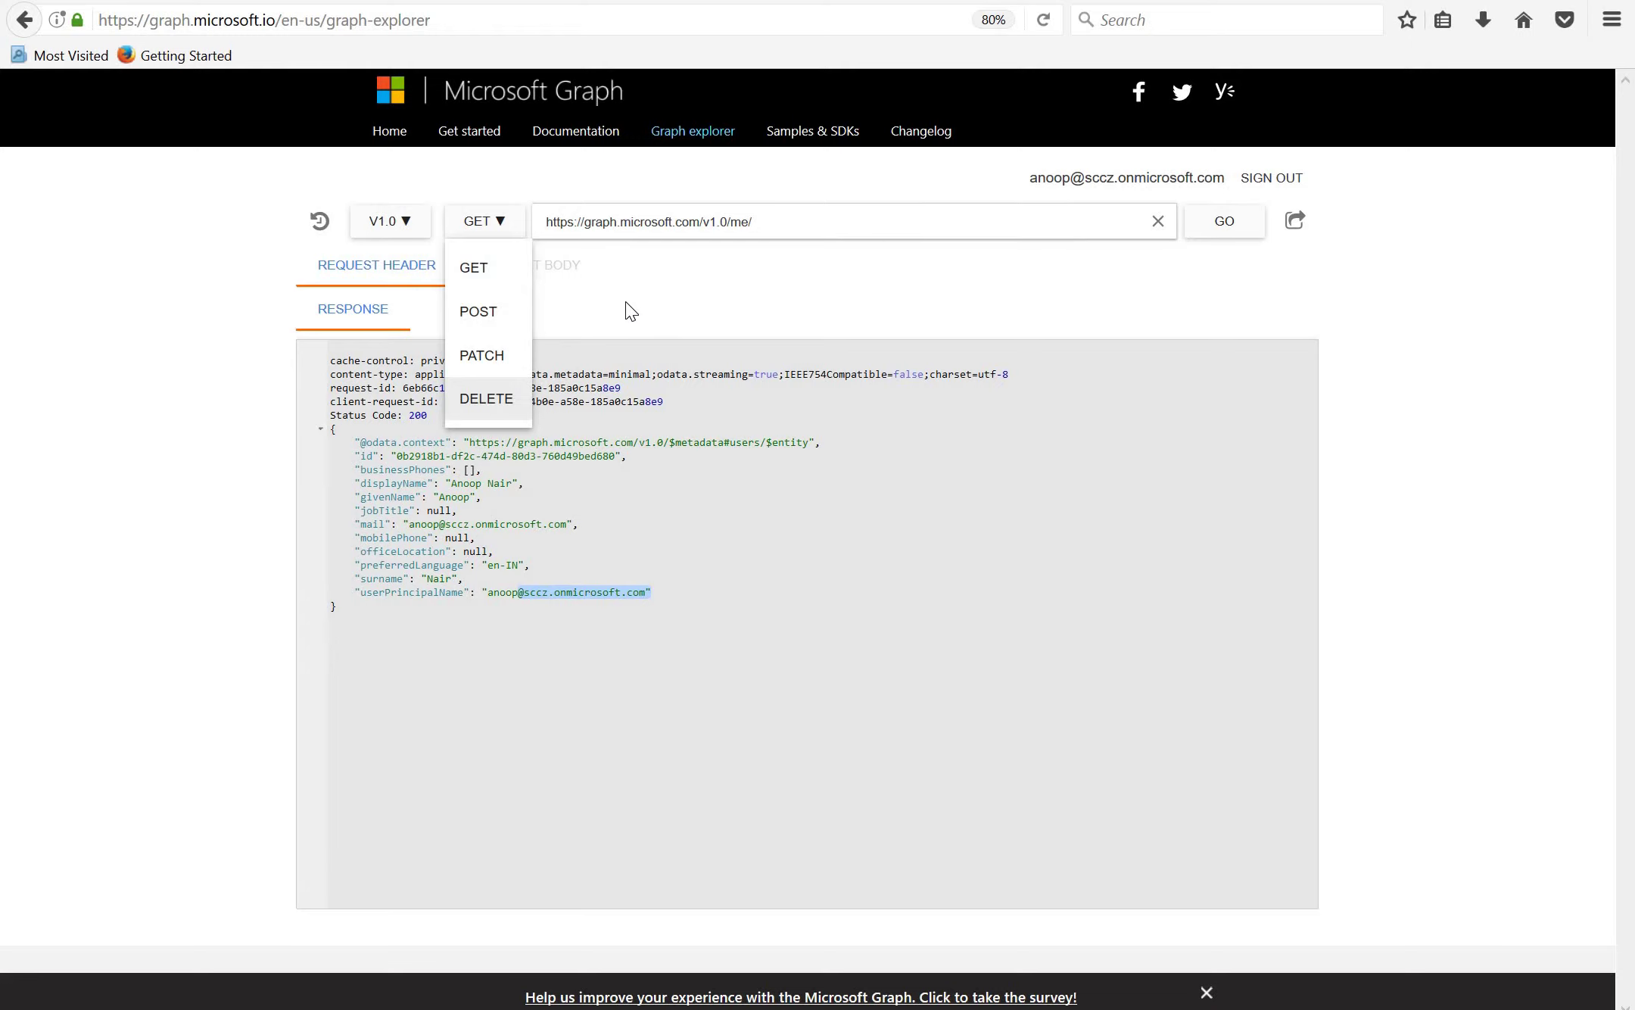
pyautogui.click(665, 317)
pyautogui.click(814, 228)
# Replace me/ with the devices endpoint and run GET v1.0/devices.
pyautogui.press('BackSpace')
pyautogui.press('BackSpace')
pyautogui.press('BackSpace')
pyautogui.press('BackSpace')
pyautogui.write('/')
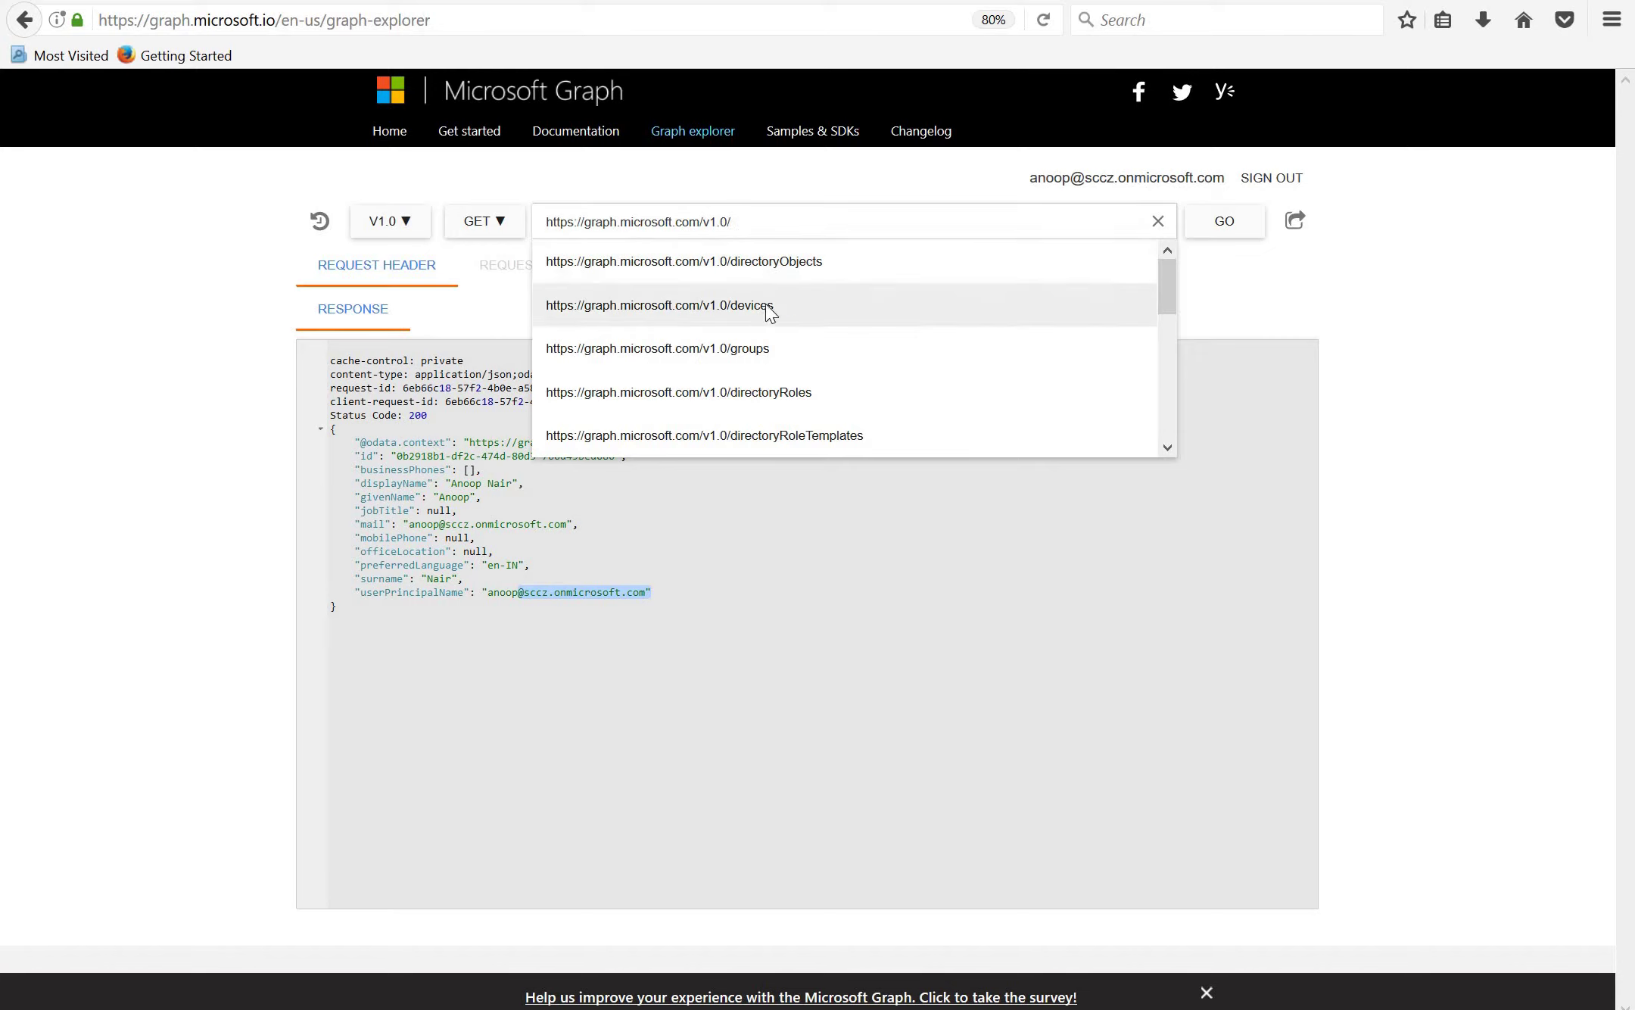
pyautogui.click(766, 313)
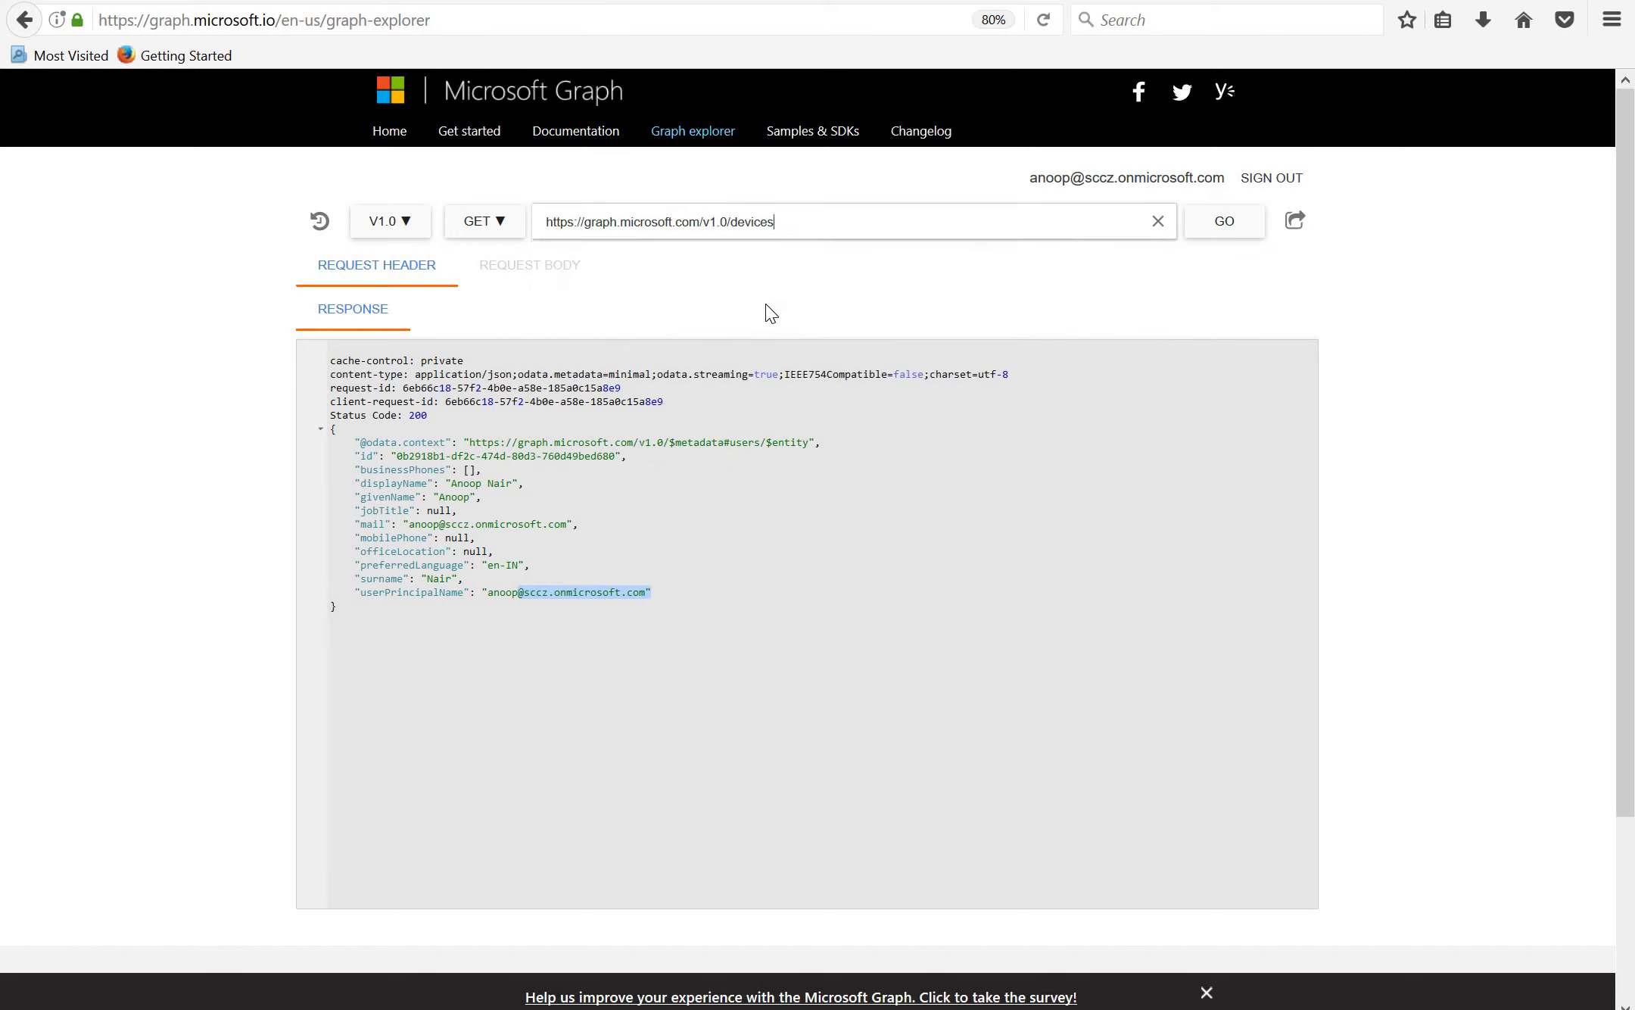
pyautogui.click(1226, 235)
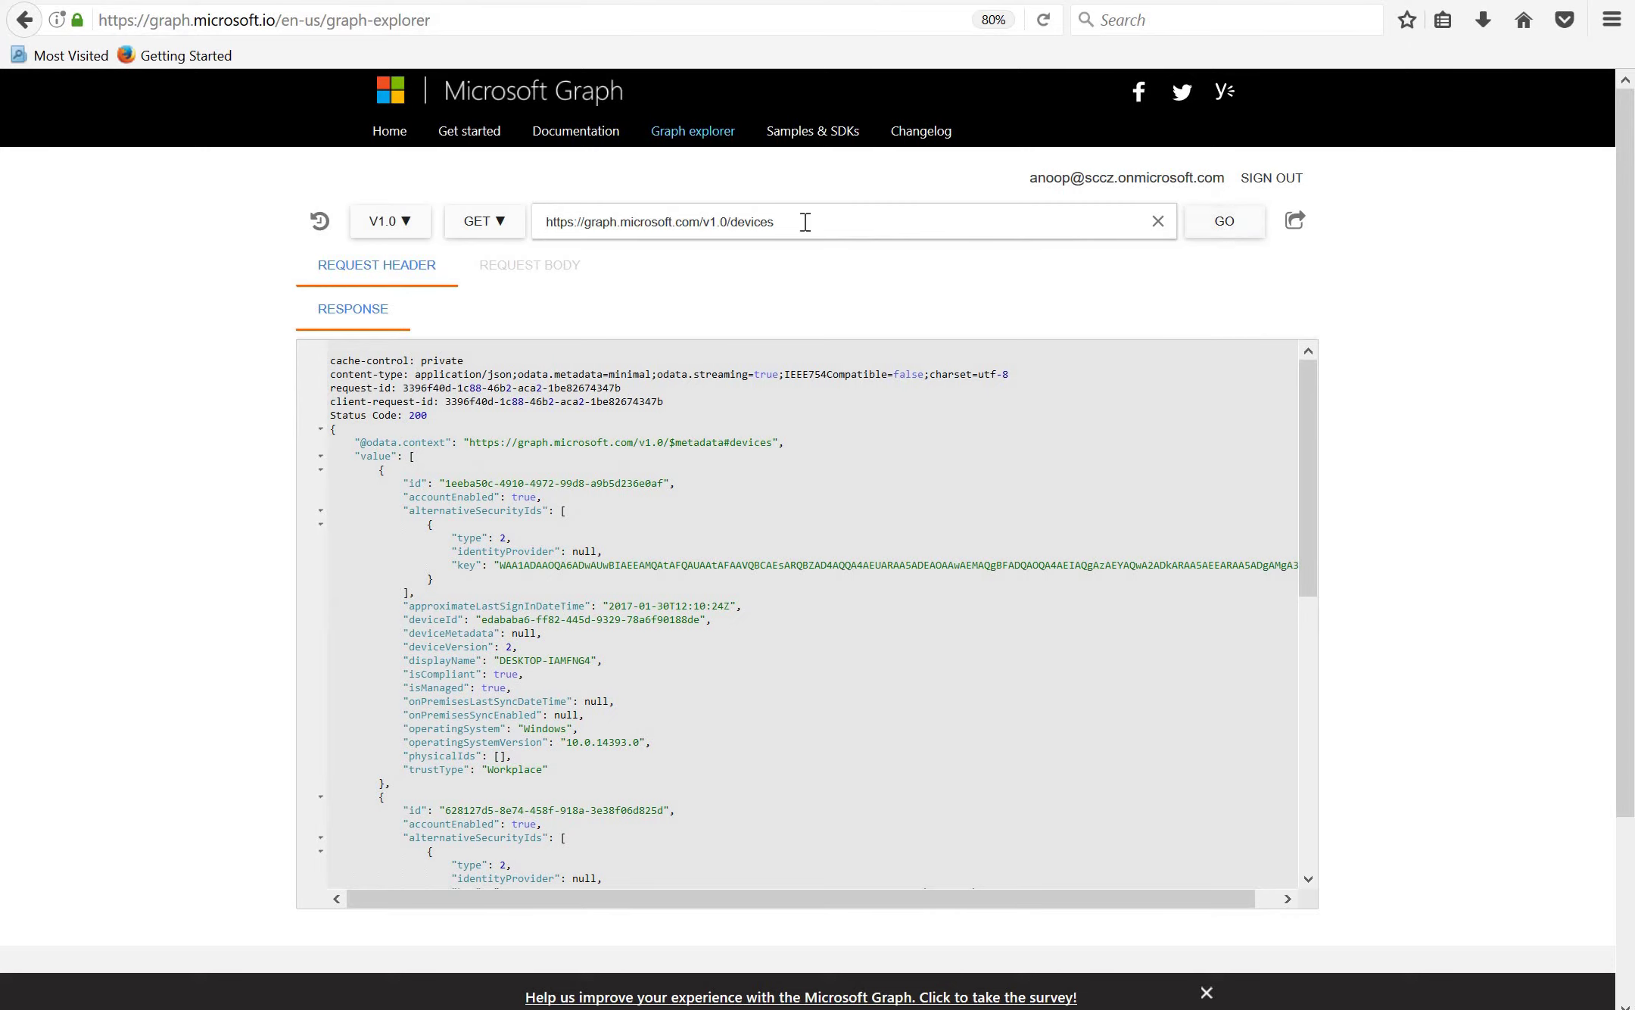
# Highlight the query text and the first device's displayName and isCompliant values.
pyautogui.moveTo(773, 220); pyautogui.dragTo(537, 187)
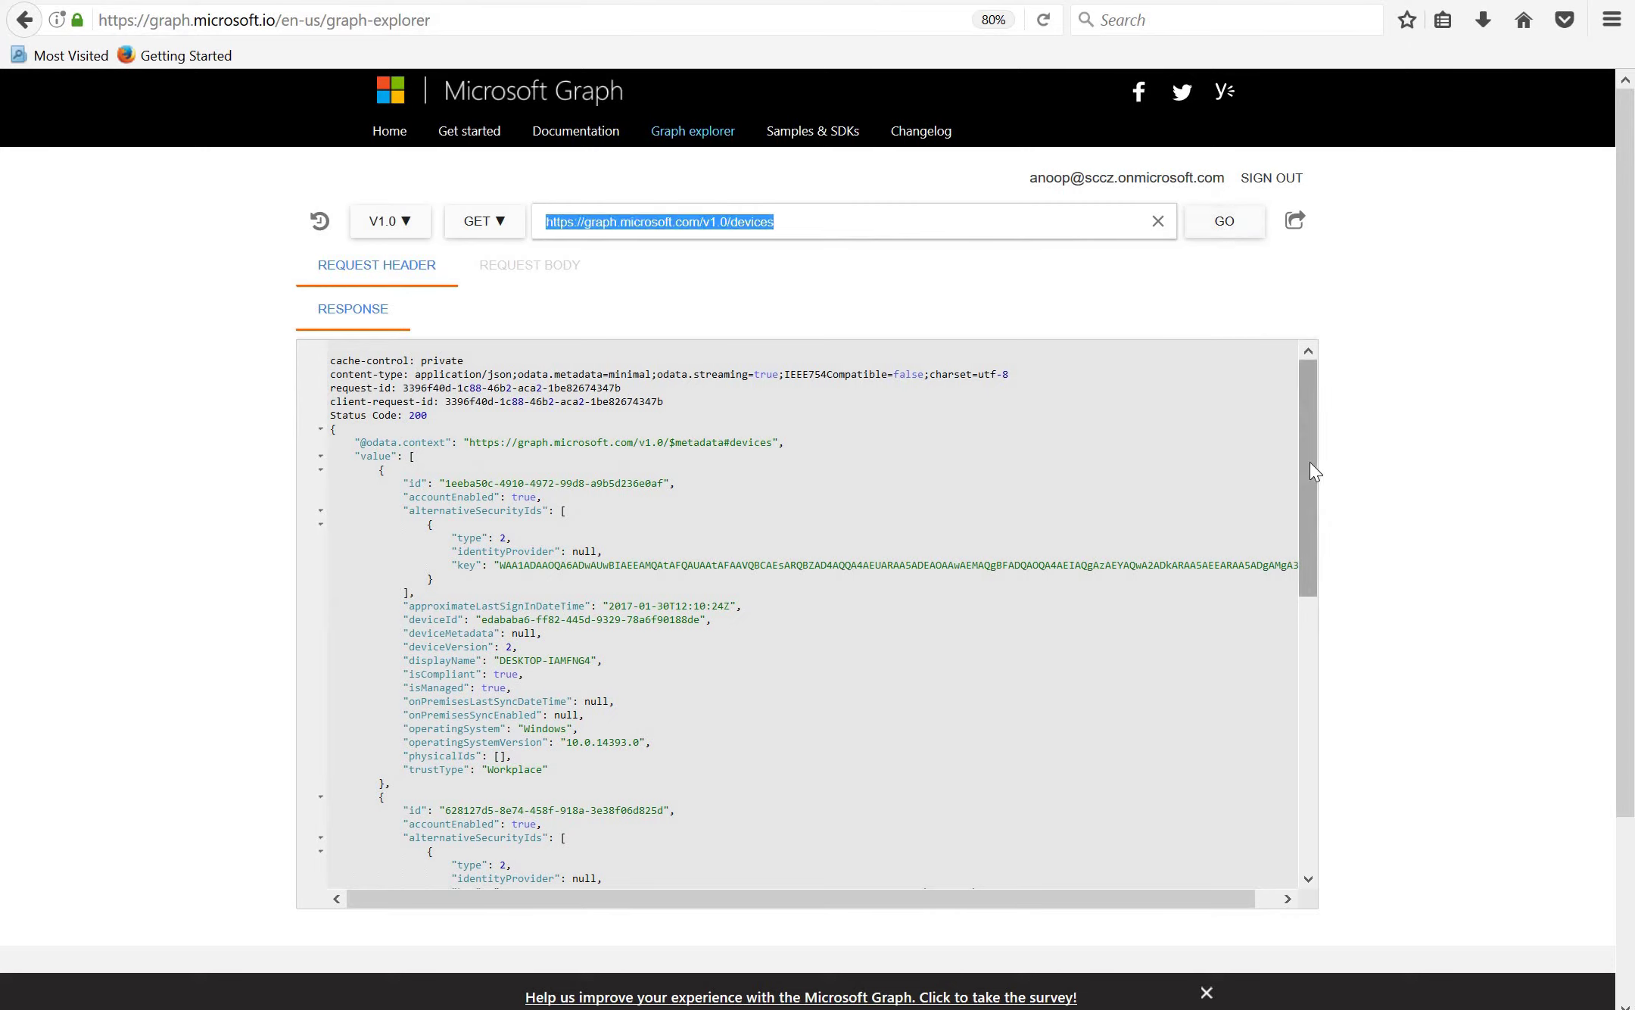
pyautogui.moveTo(1309, 462); pyautogui.dragTo(1343, 588)
pyautogui.scroll(-5, 1343, 588)
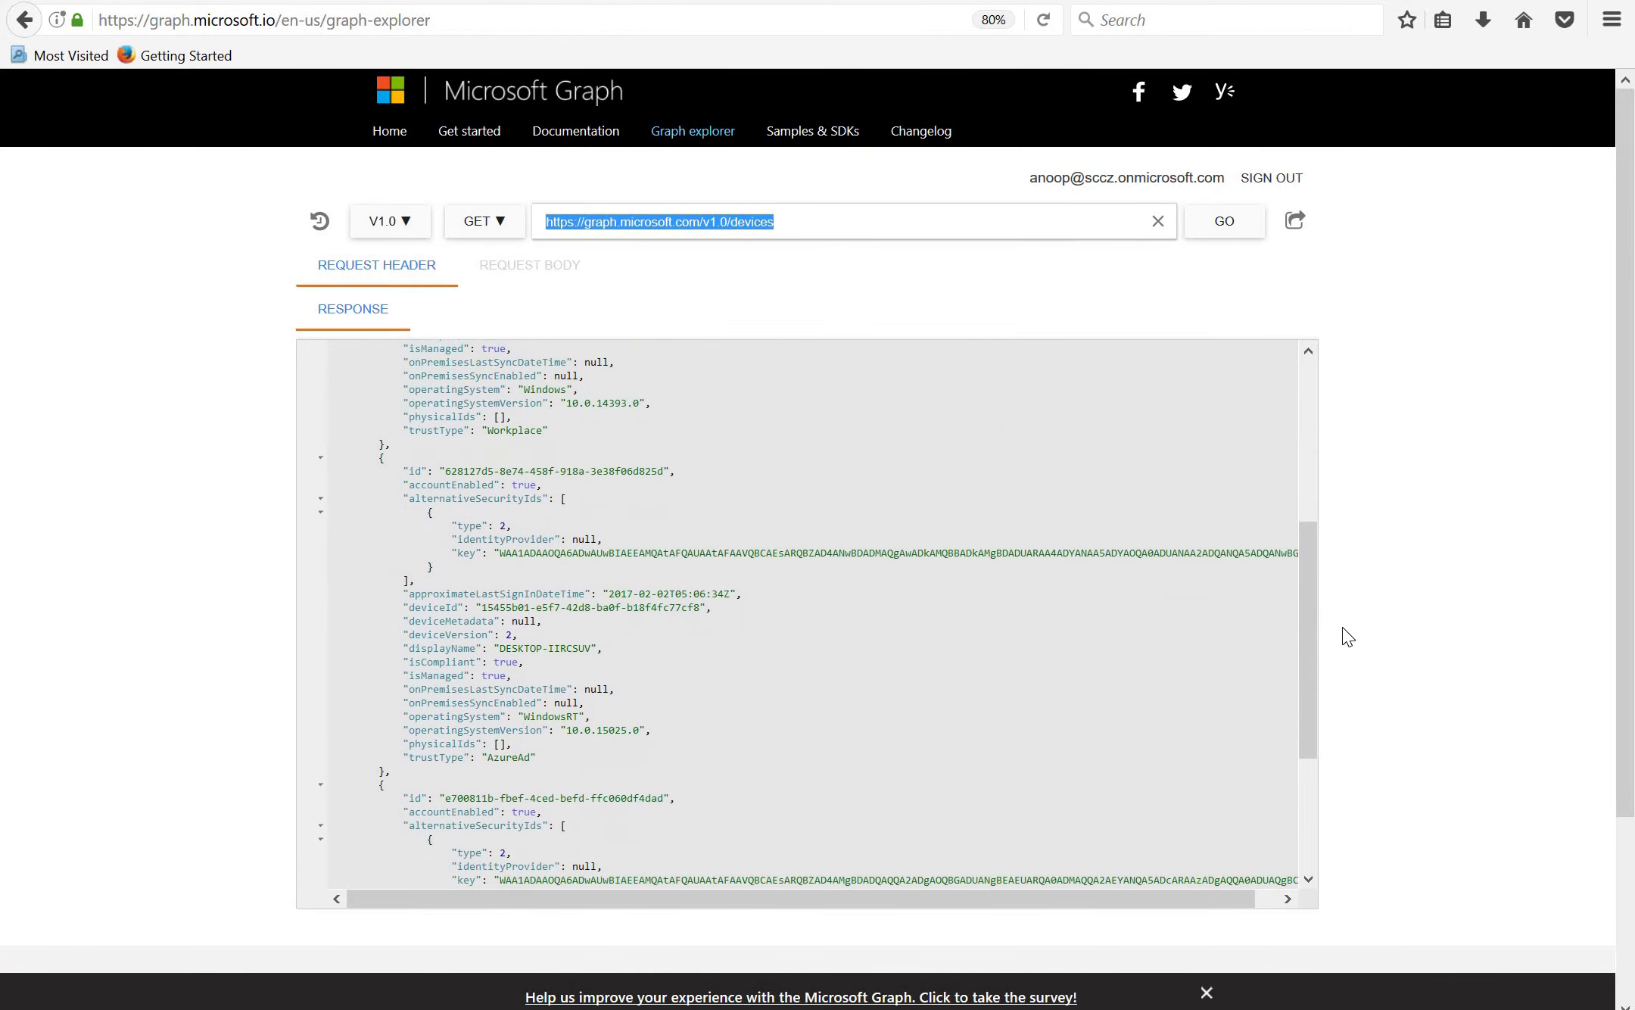
pyautogui.scroll(3, 1347, 576)
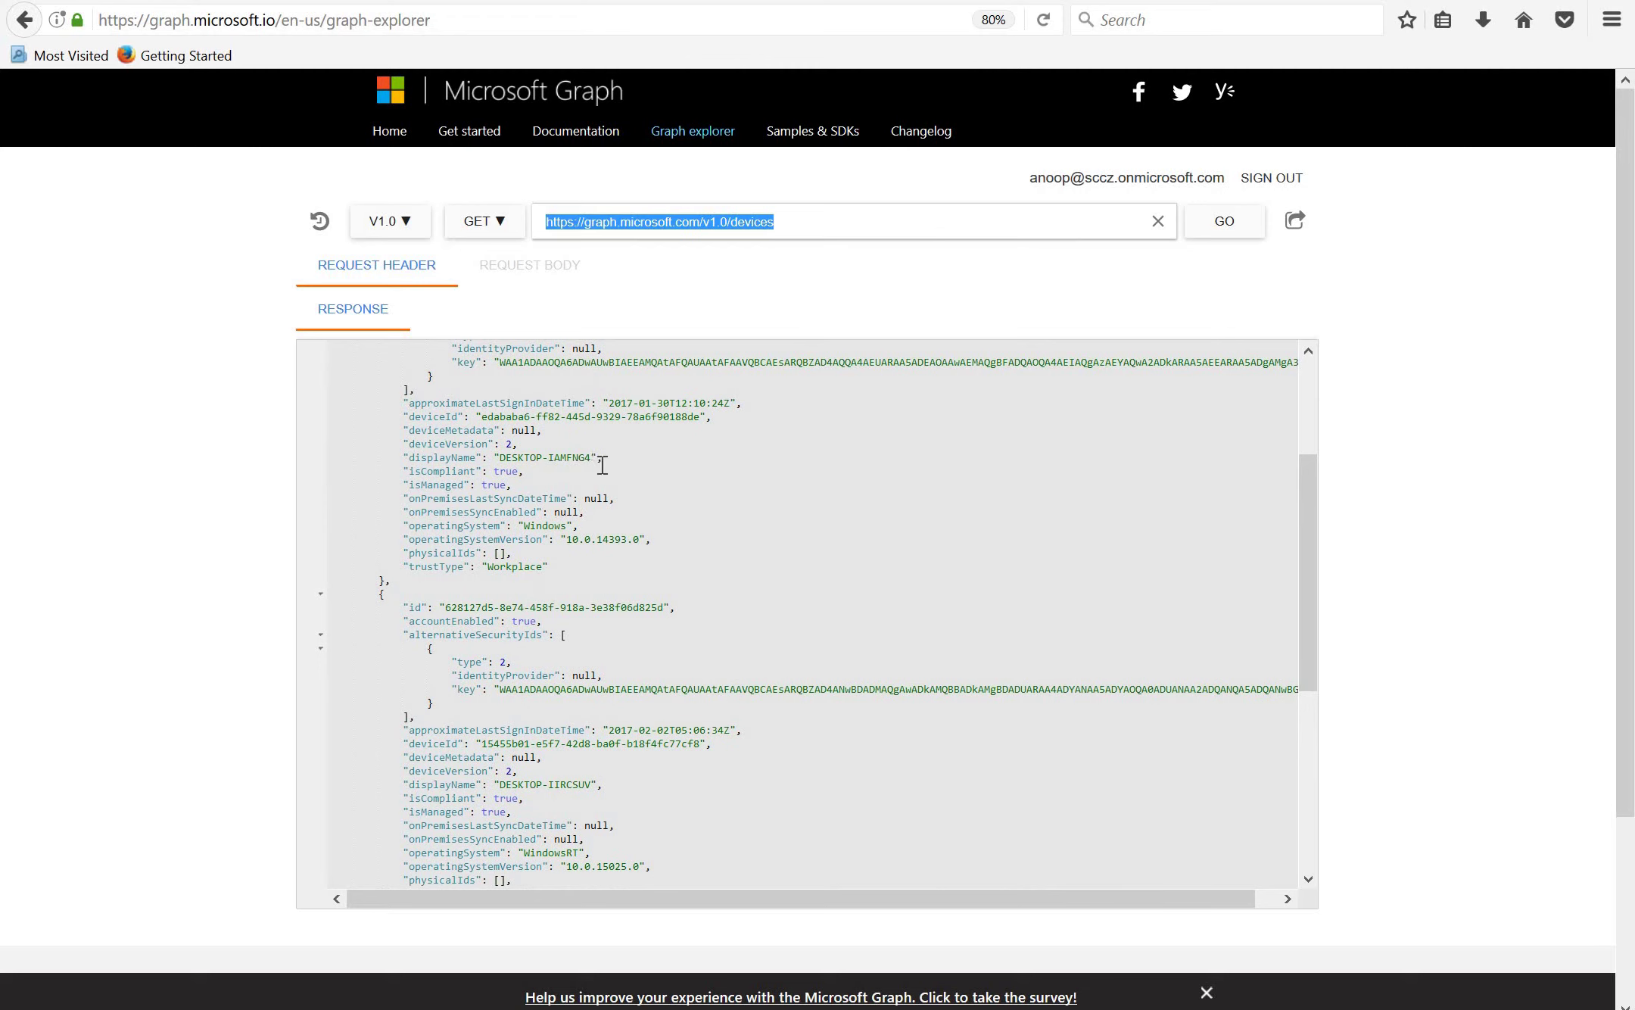
pyautogui.moveTo(600, 458)
pyautogui.mouseDown()
pyautogui.moveTo(501, 458)
pyautogui.moveTo(415, 484)
pyautogui.mouseUp()
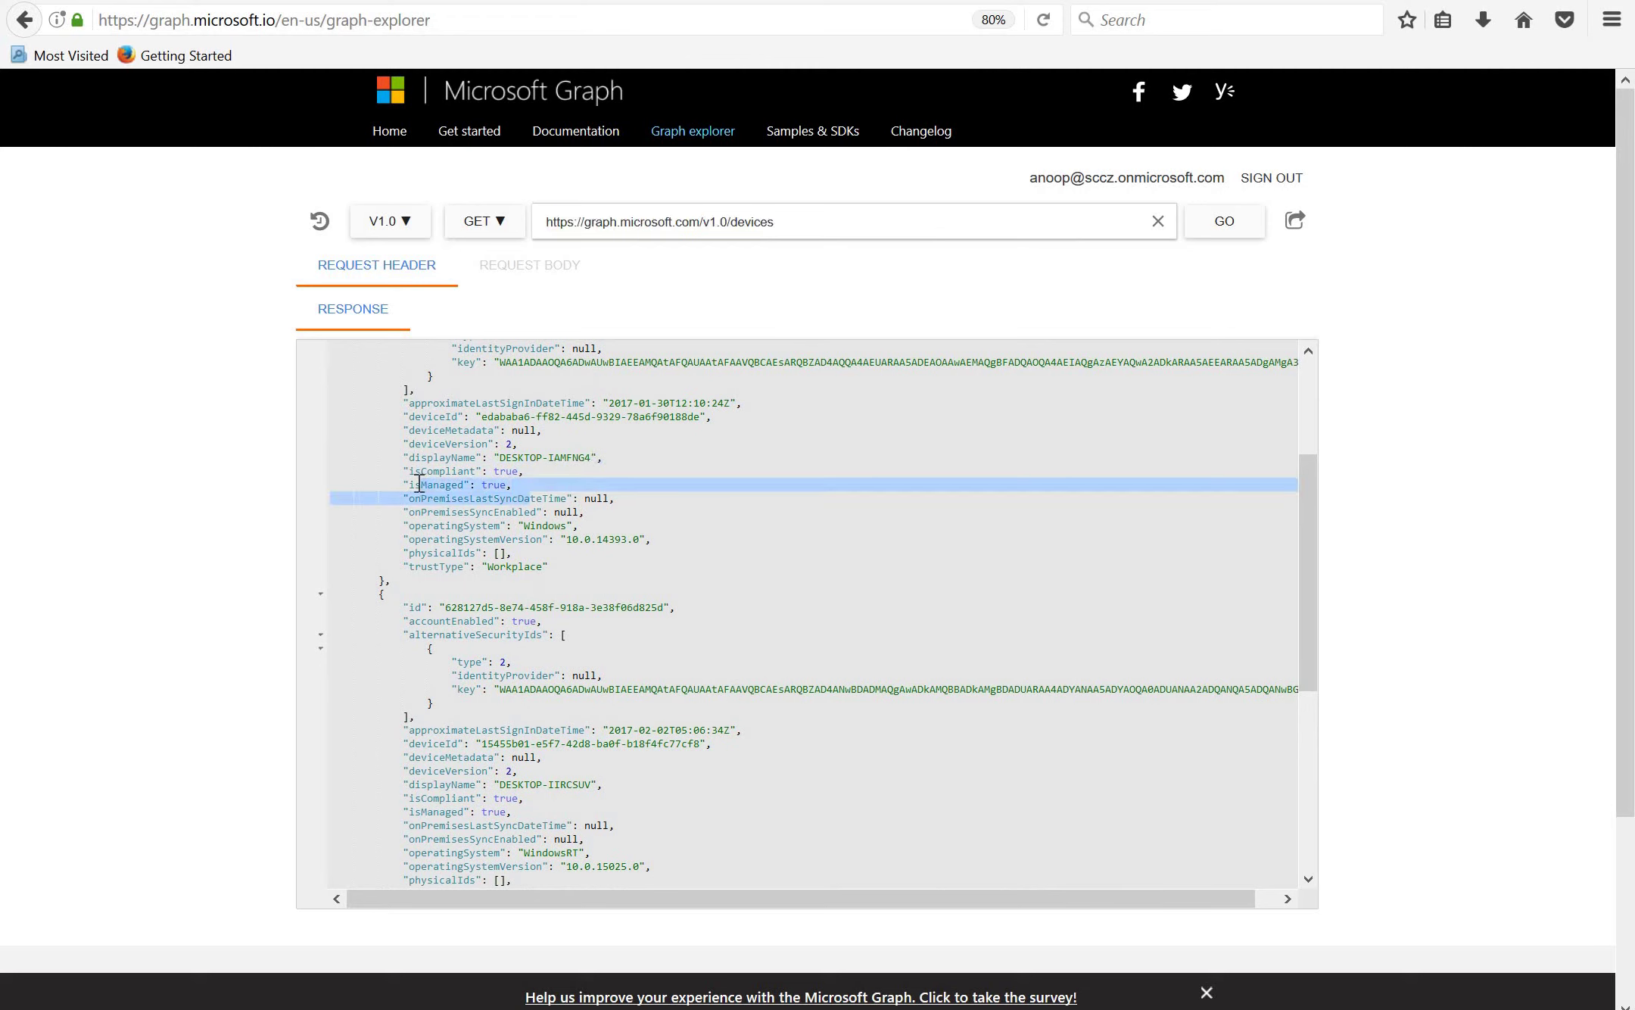
pyautogui.moveTo(526, 470); pyautogui.dragTo(407, 472)
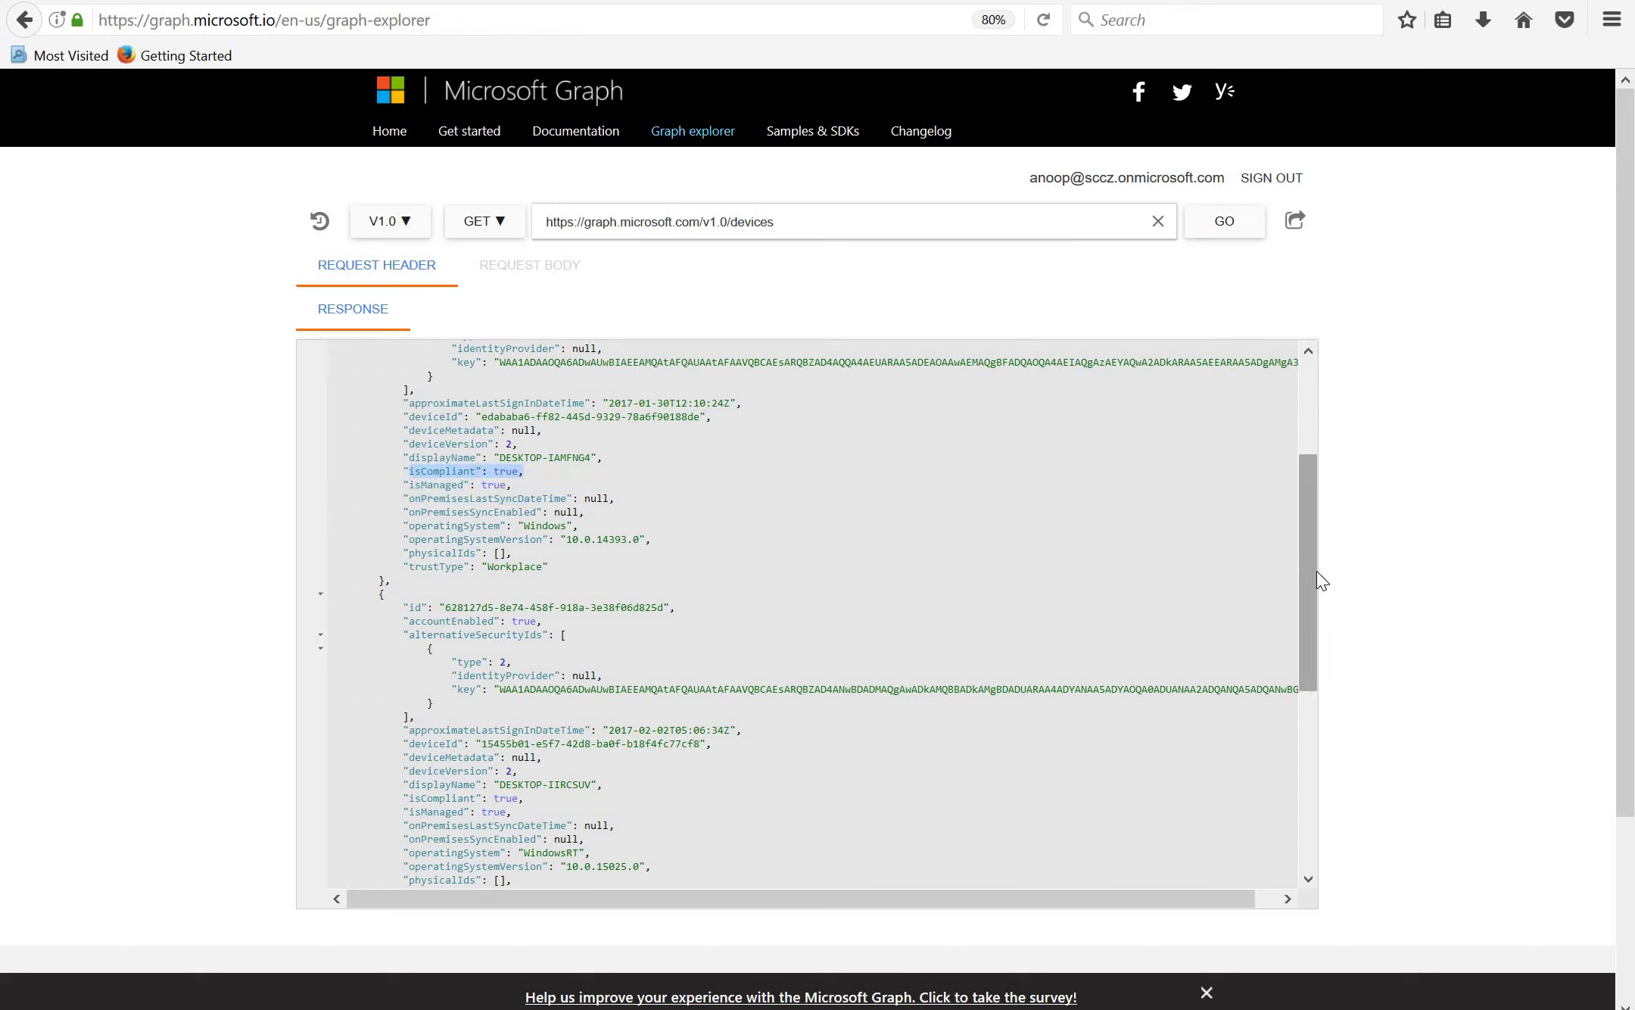
pyautogui.scroll(-5, 1315, 626)
pyautogui.scroll(-2, 1319, 728)
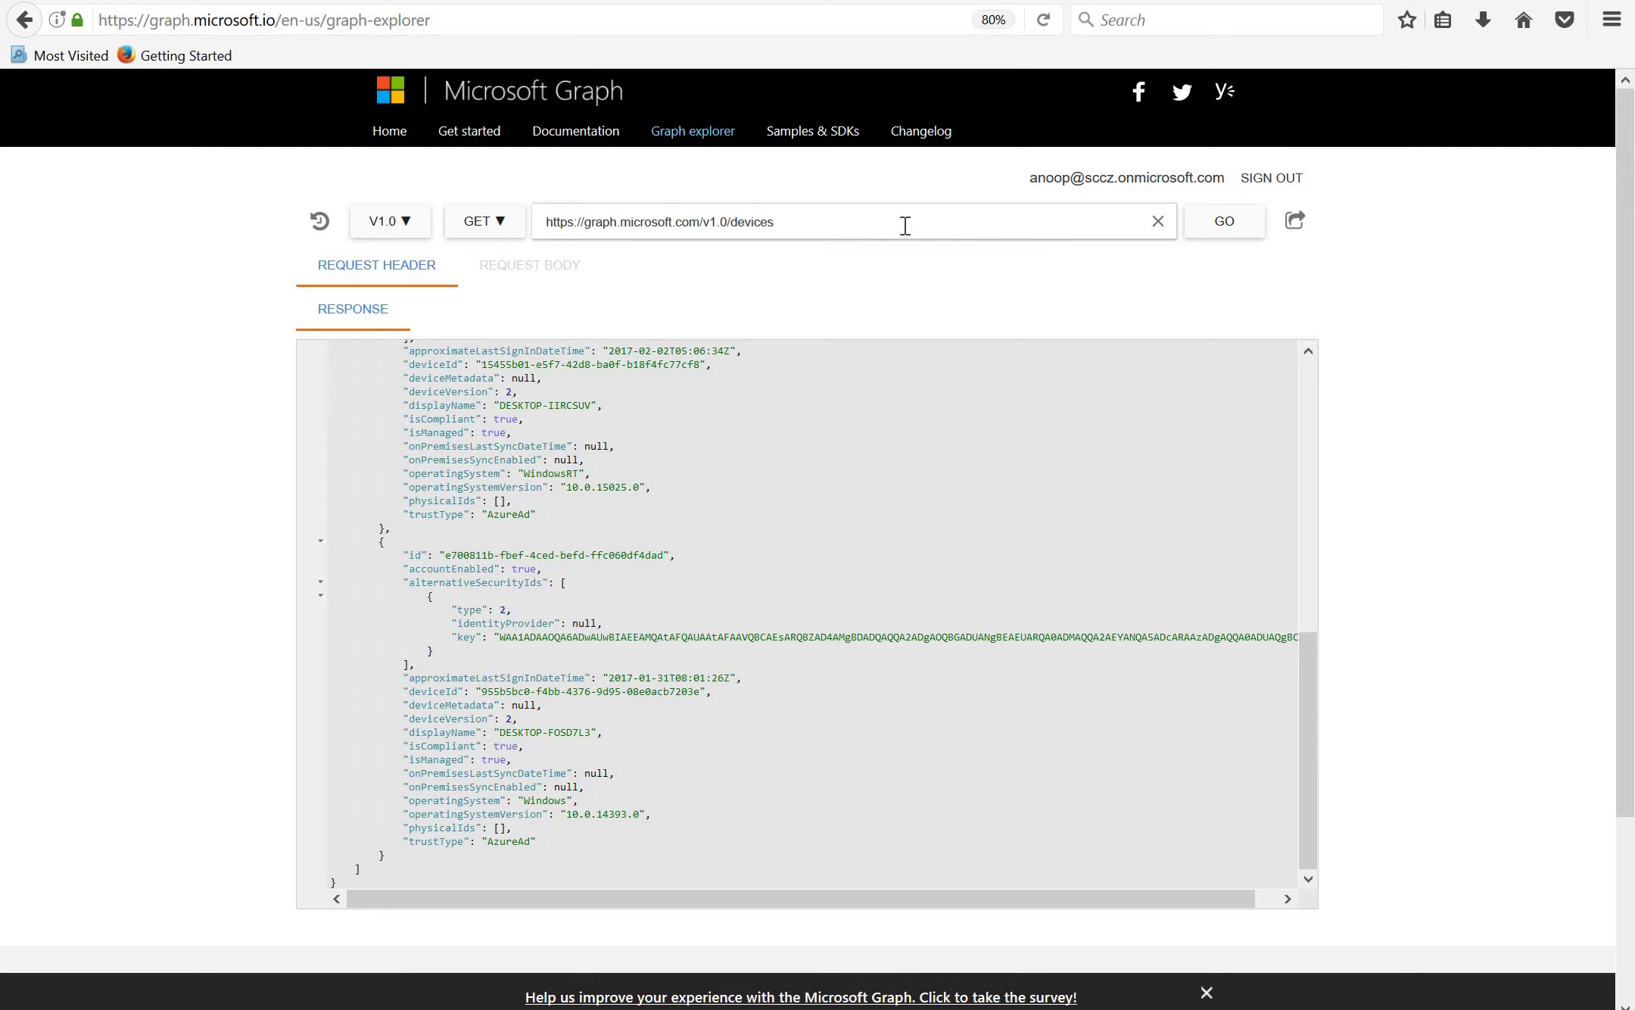
pyautogui.press('BackSpace')
pyautogui.press('BackSpace')
pyautogui.press('BackSpace')
pyautogui.press('BackSpace')
pyautogui.press('BackSpace')
pyautogui.press('BackSpace')
pyautogui.press('BackSpace')
pyautogui.write('users')
pyautogui.click(821, 279)
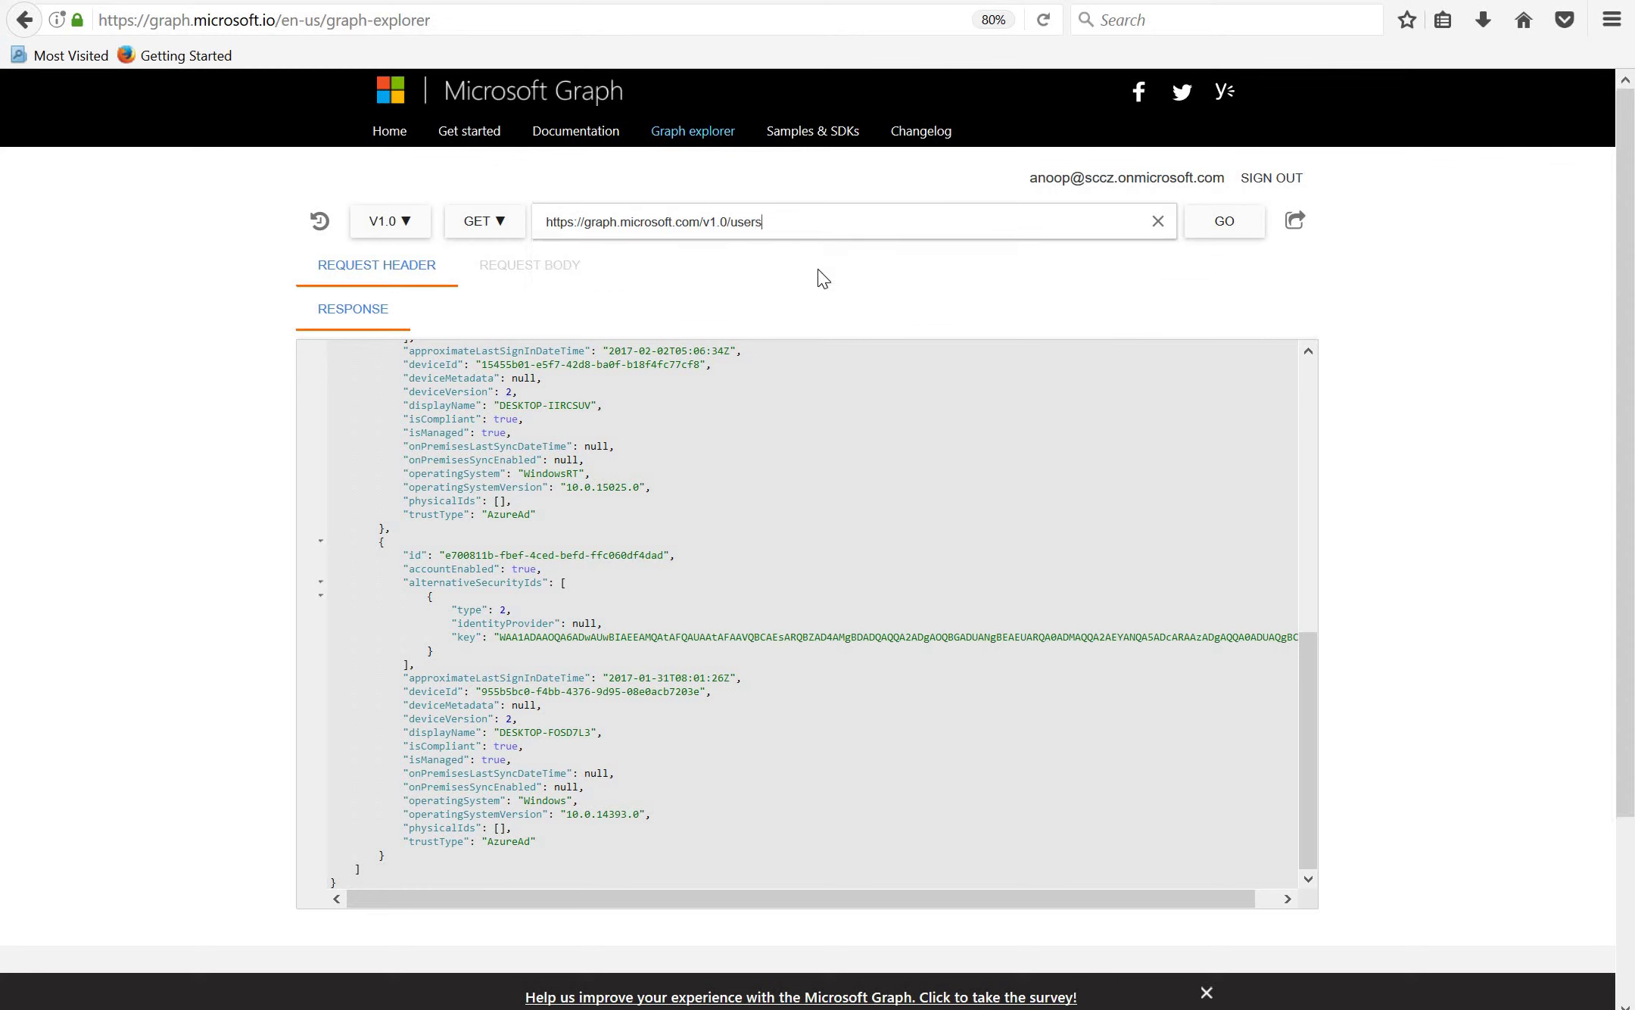
pyautogui.click(1217, 224)
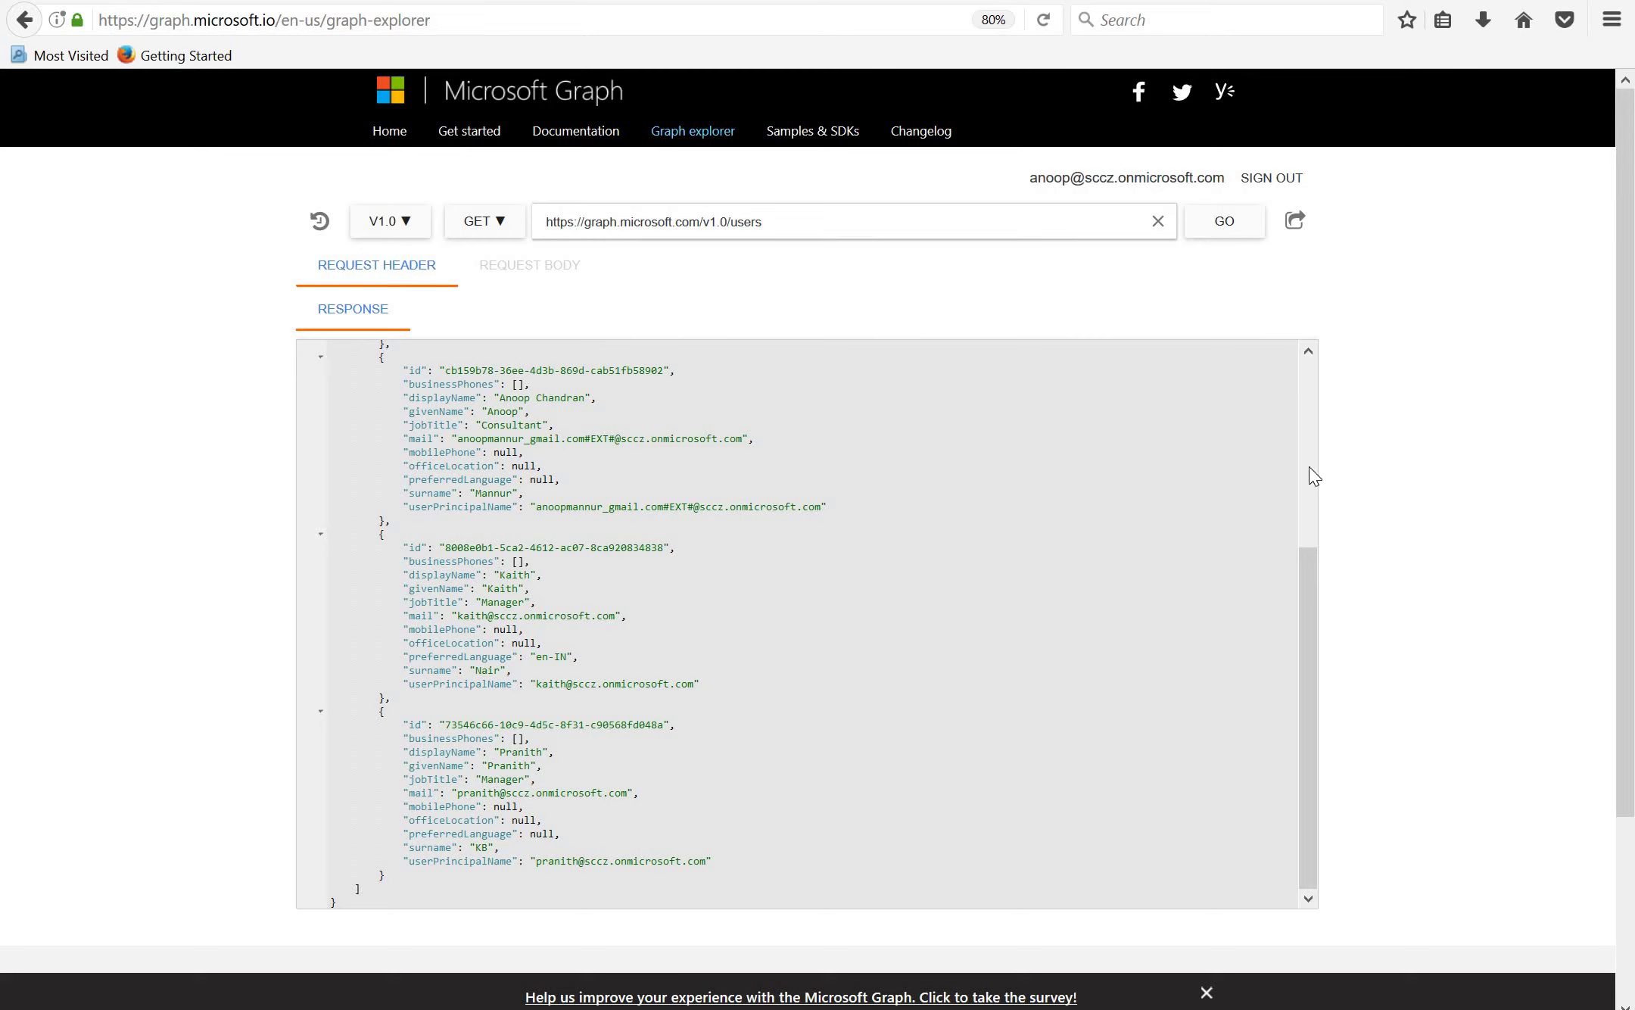
pyautogui.rightClick(1313, 543)
pyautogui.click(1302, 496)
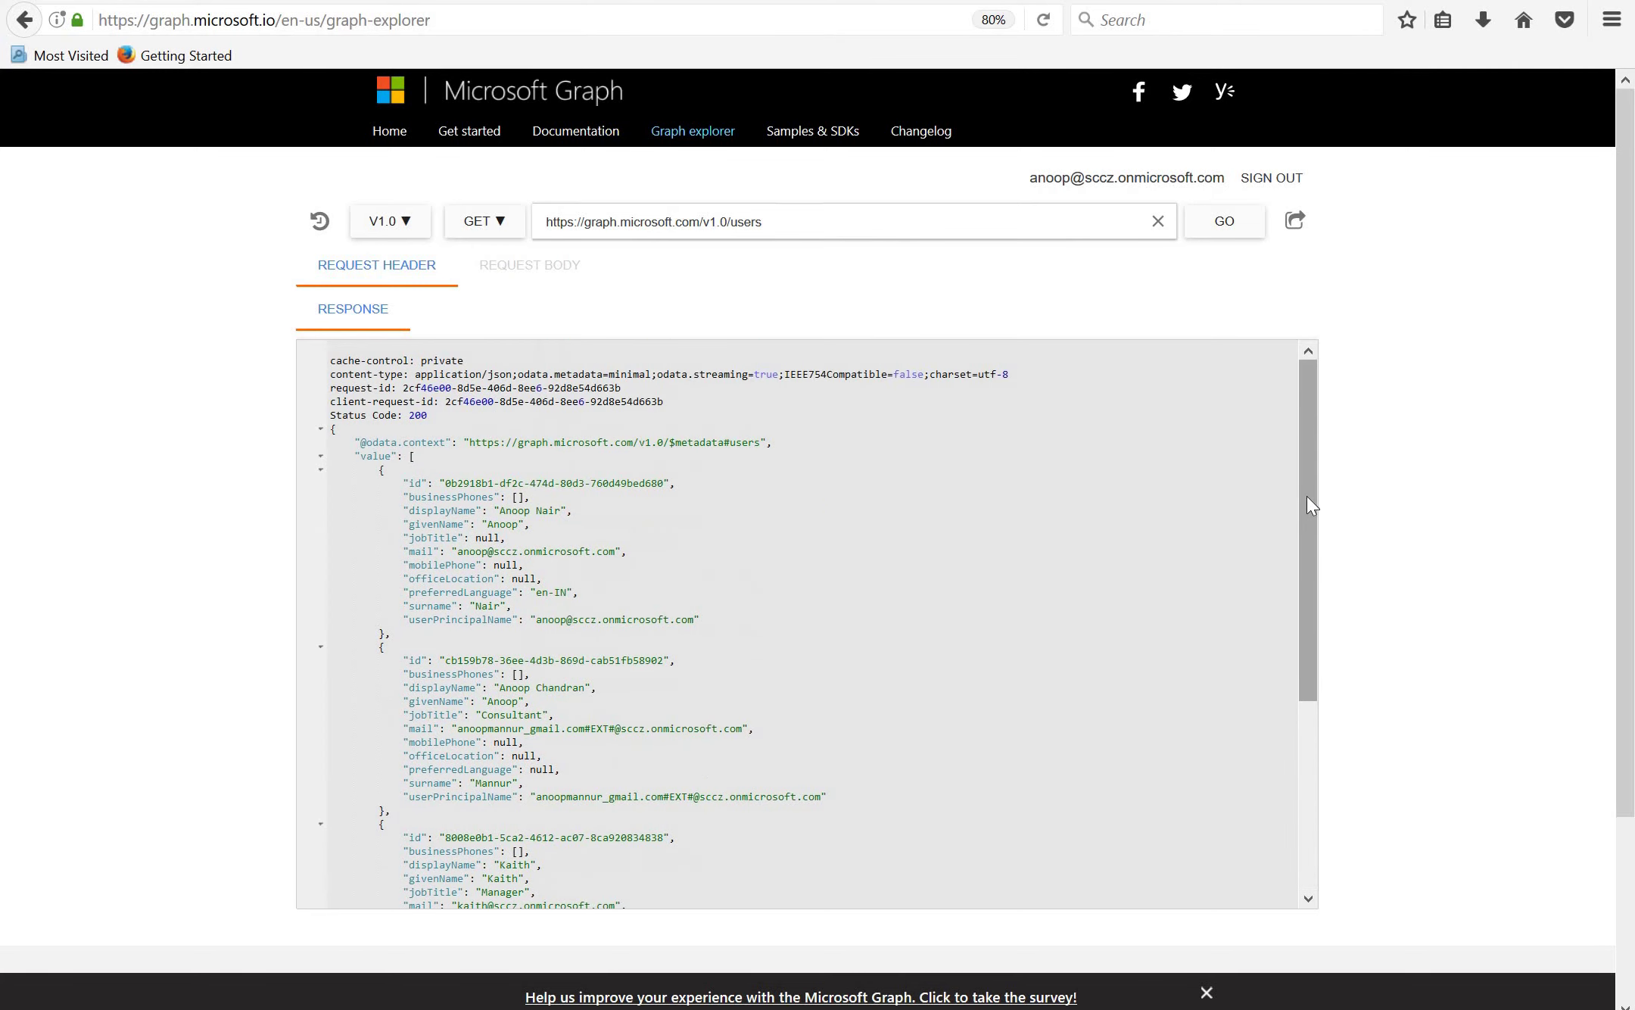
pyautogui.scroll(-3, 1340, 596)
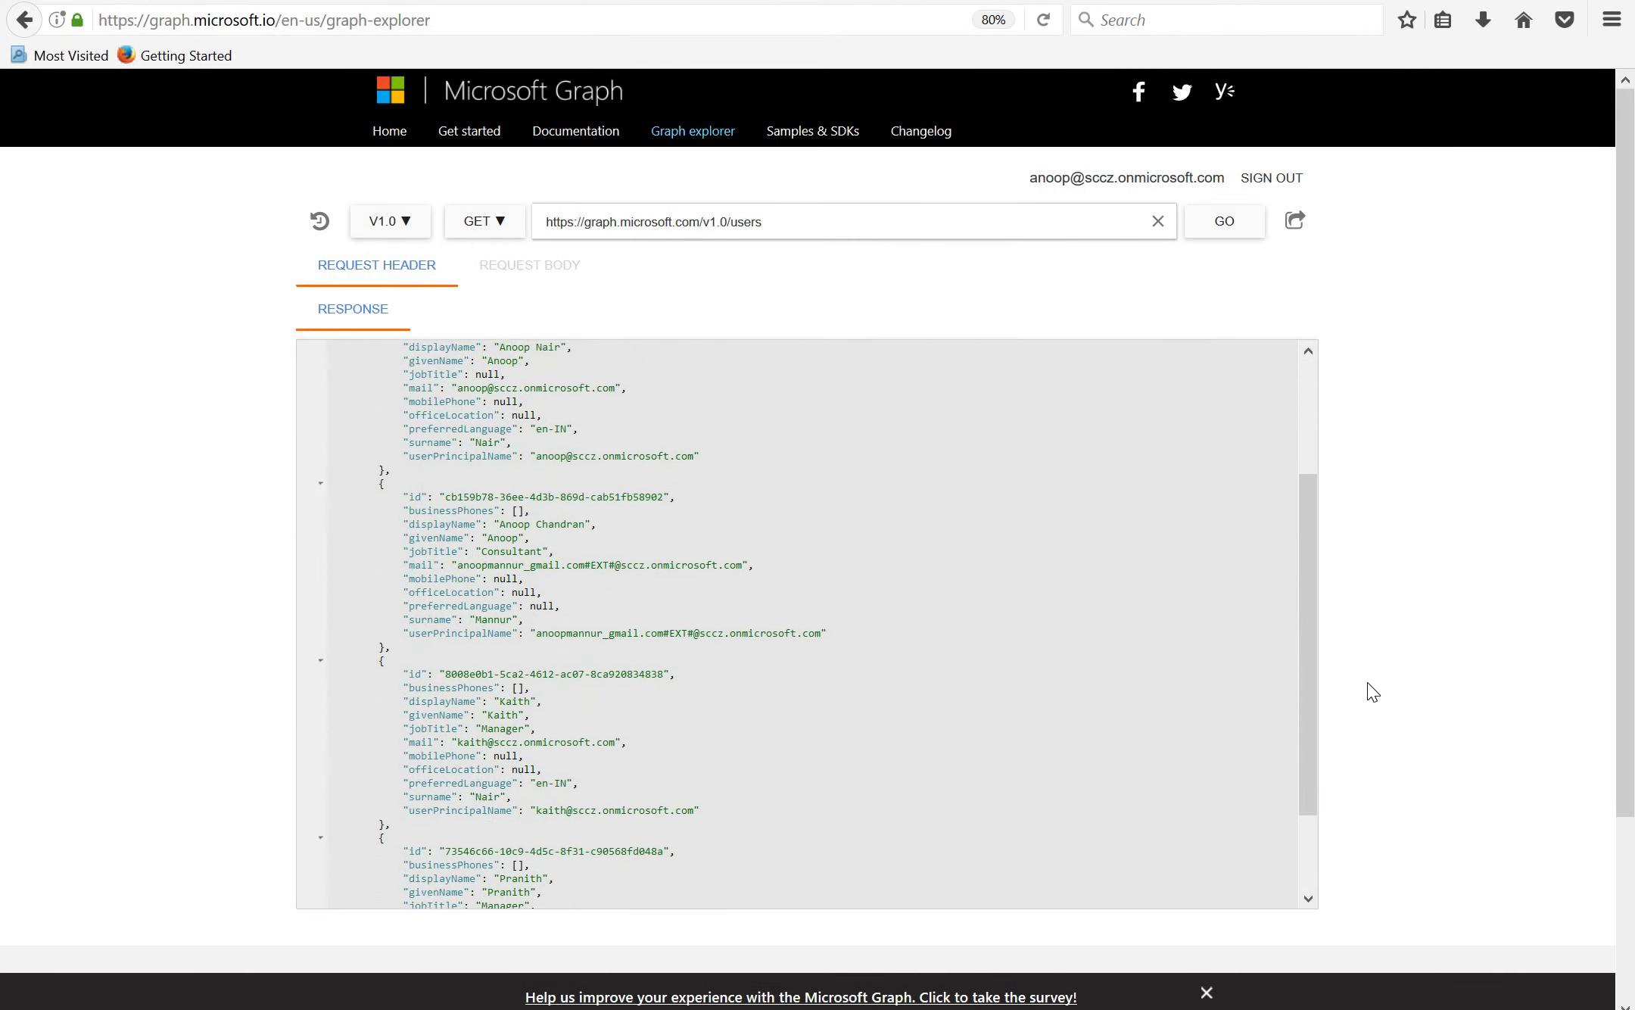
pyautogui.scroll(-2, 1382, 711)
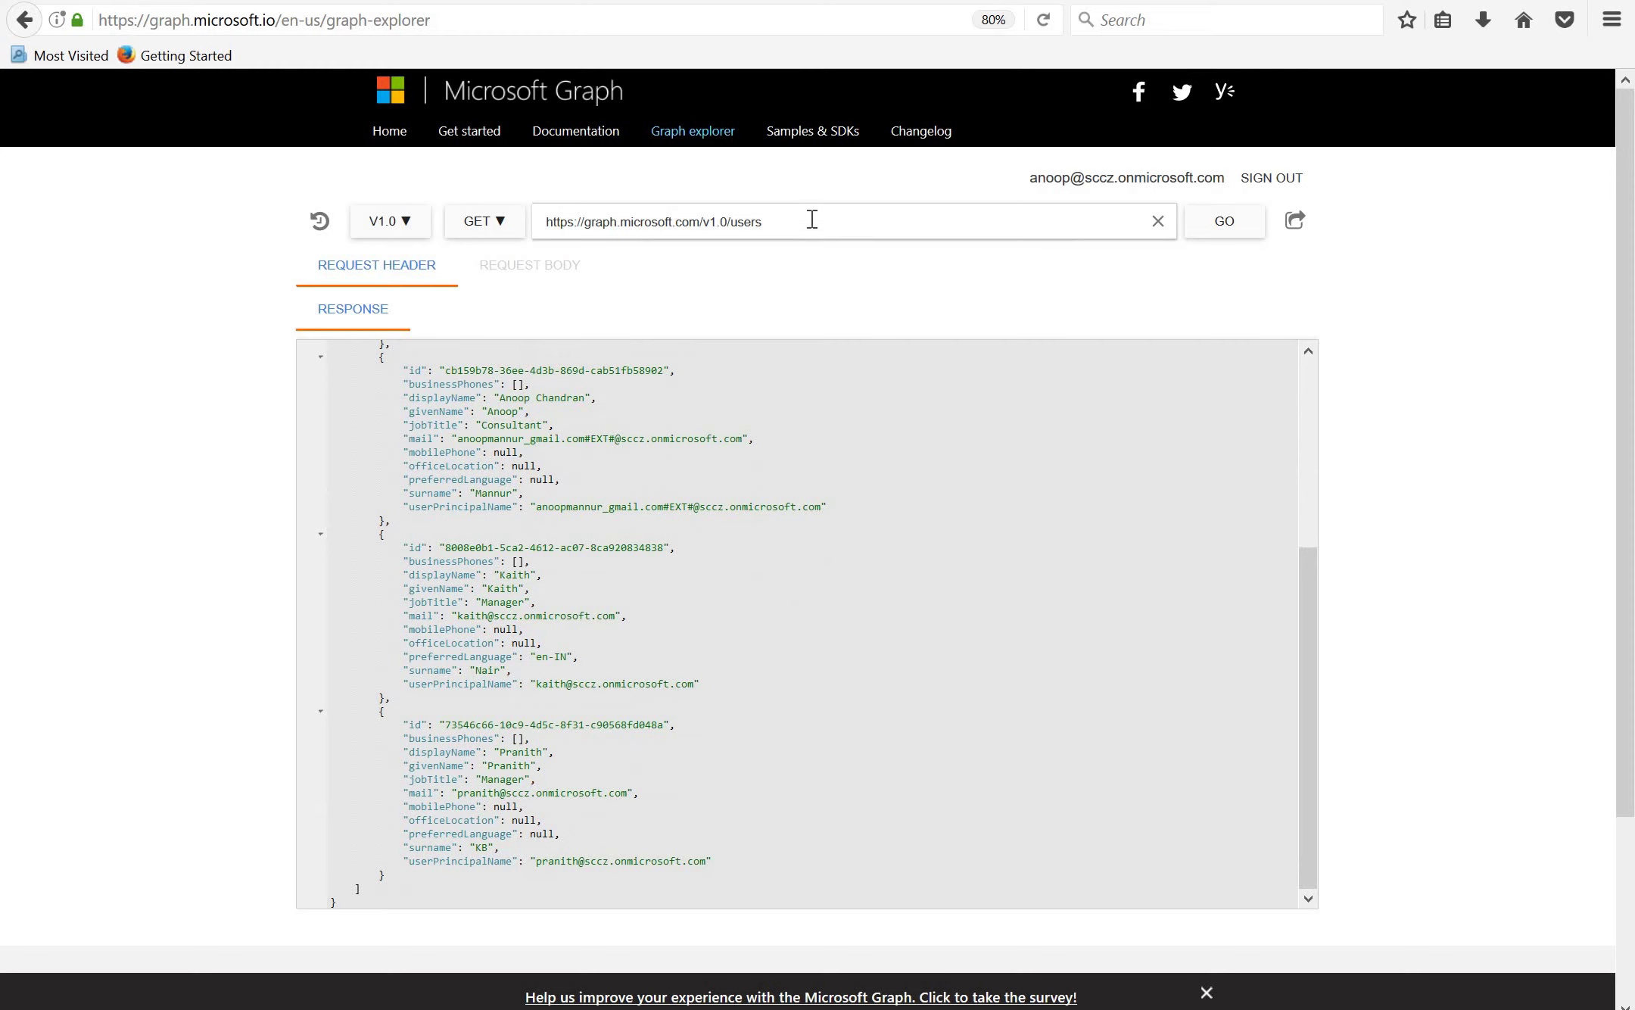
# Switch the API version to beta and clear the users endpoint from the URL.
pyautogui.click(415, 226)
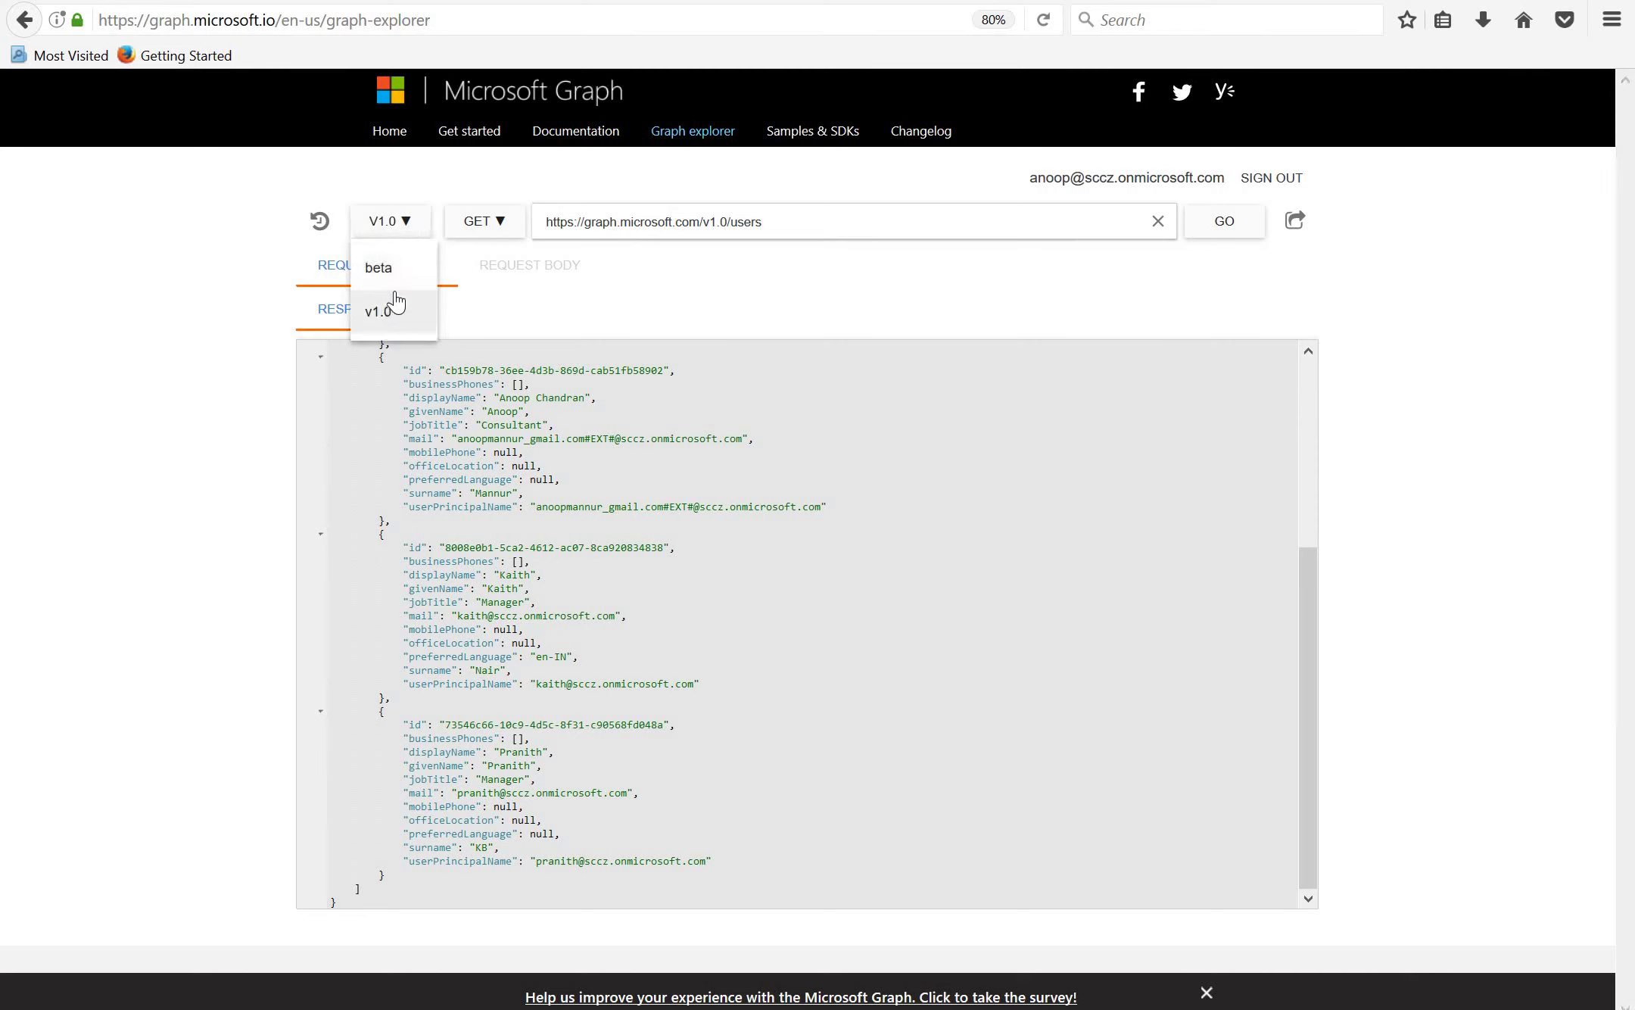
pyautogui.click(401, 265)
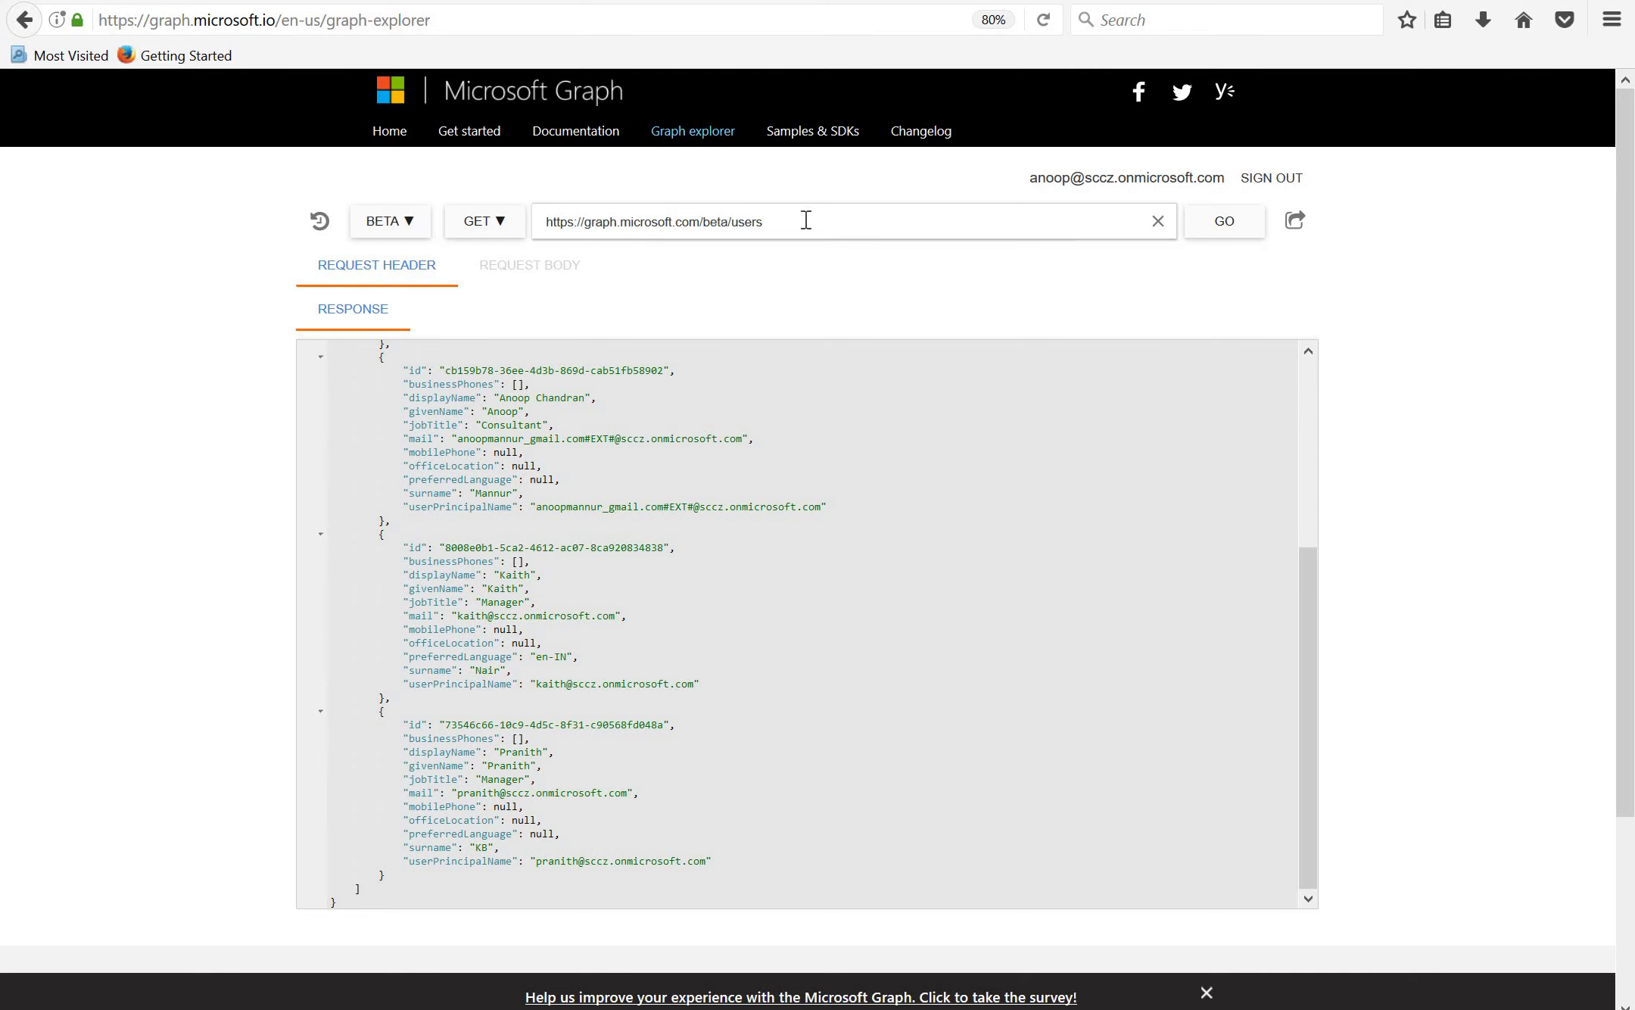
pyautogui.press('BackSpace')
pyautogui.press('BackSpace')
pyautogui.press('BackSpace')
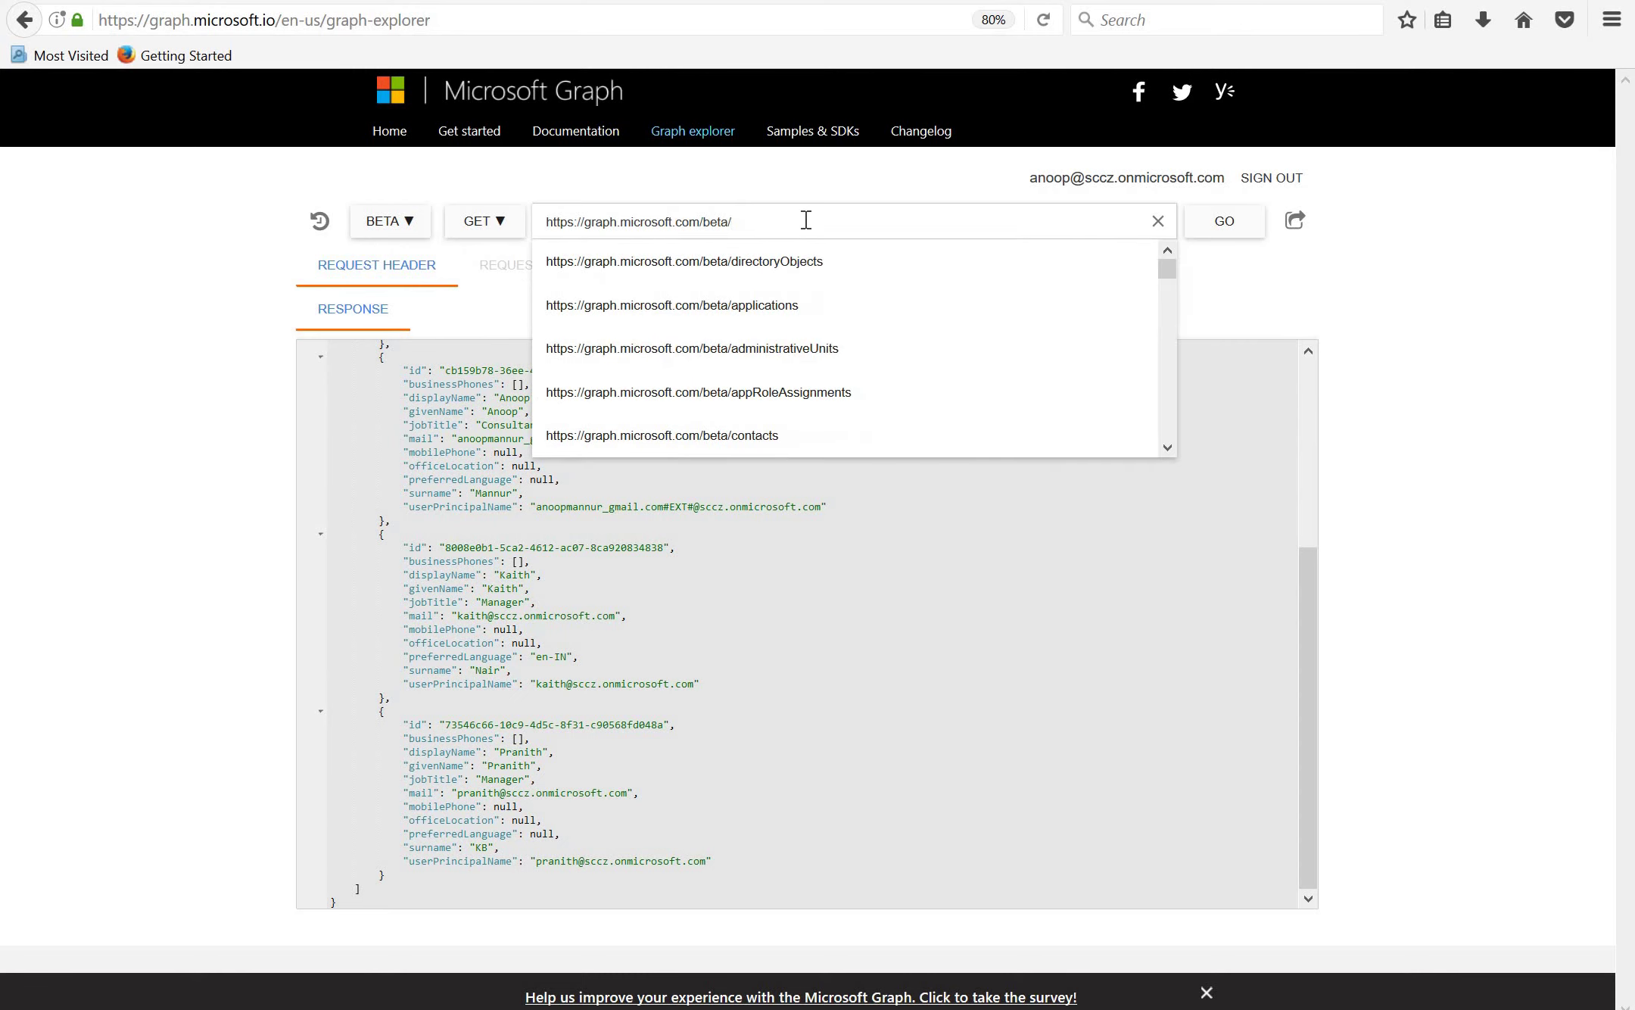
pyautogui.write('ma')
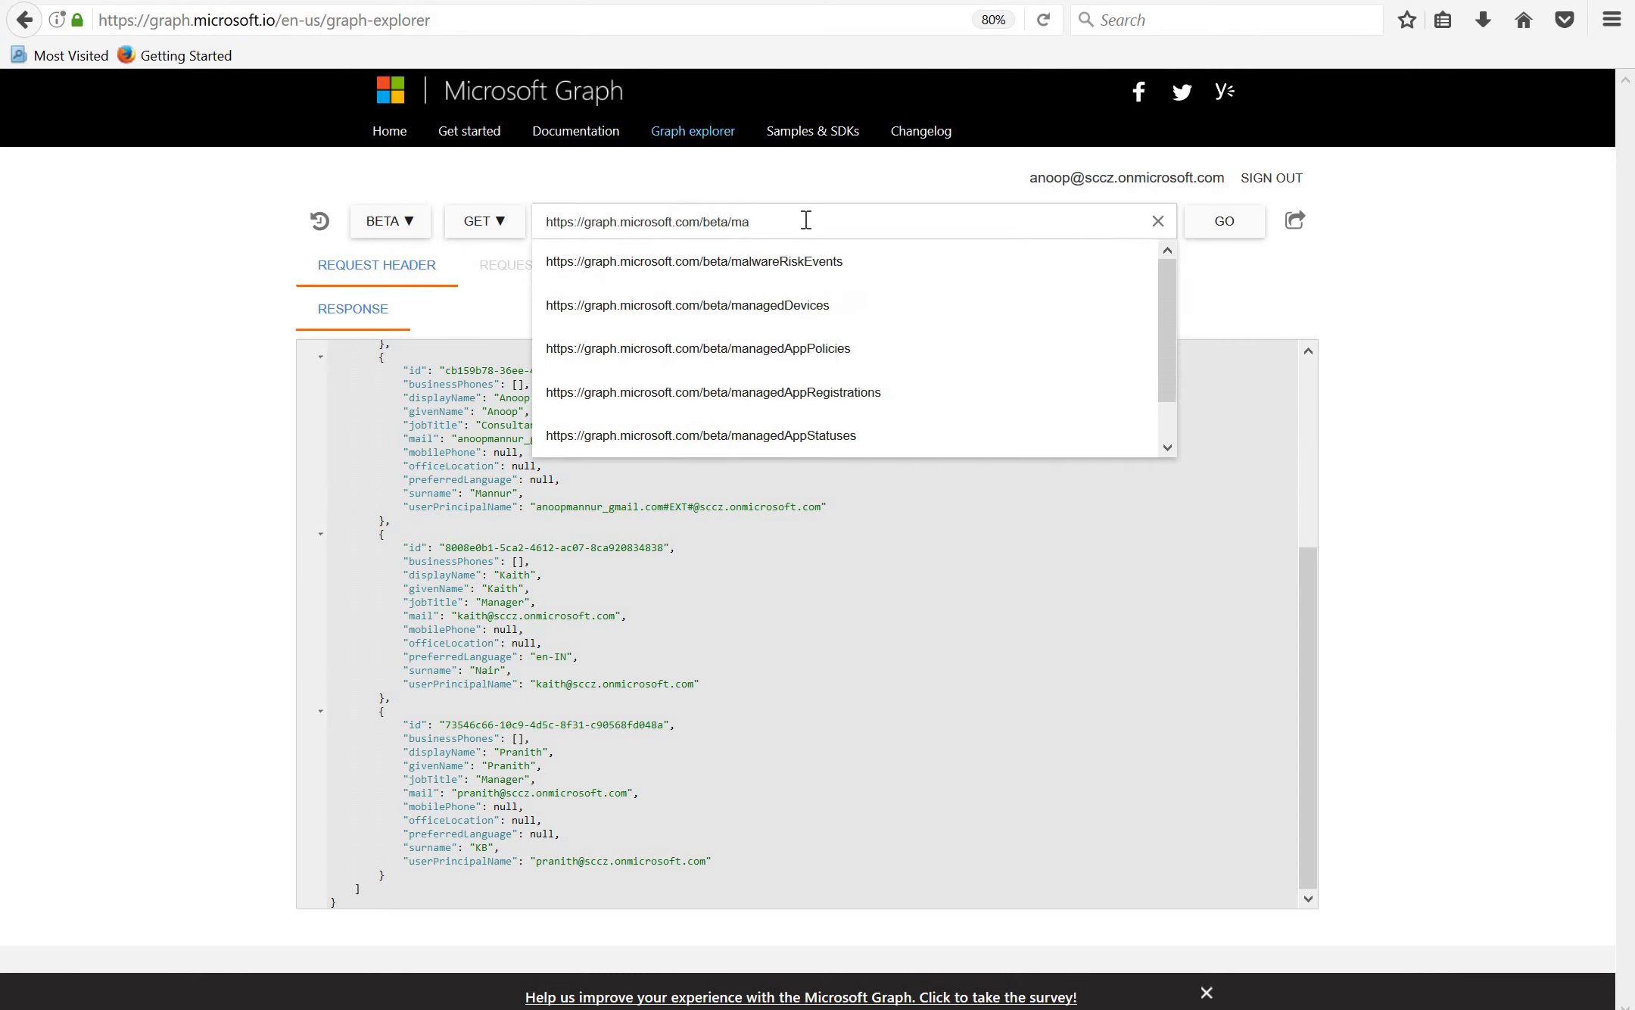
# Run GET beta/managedDevices and enlarge the page for easier reading.
pyautogui.click(797, 307)
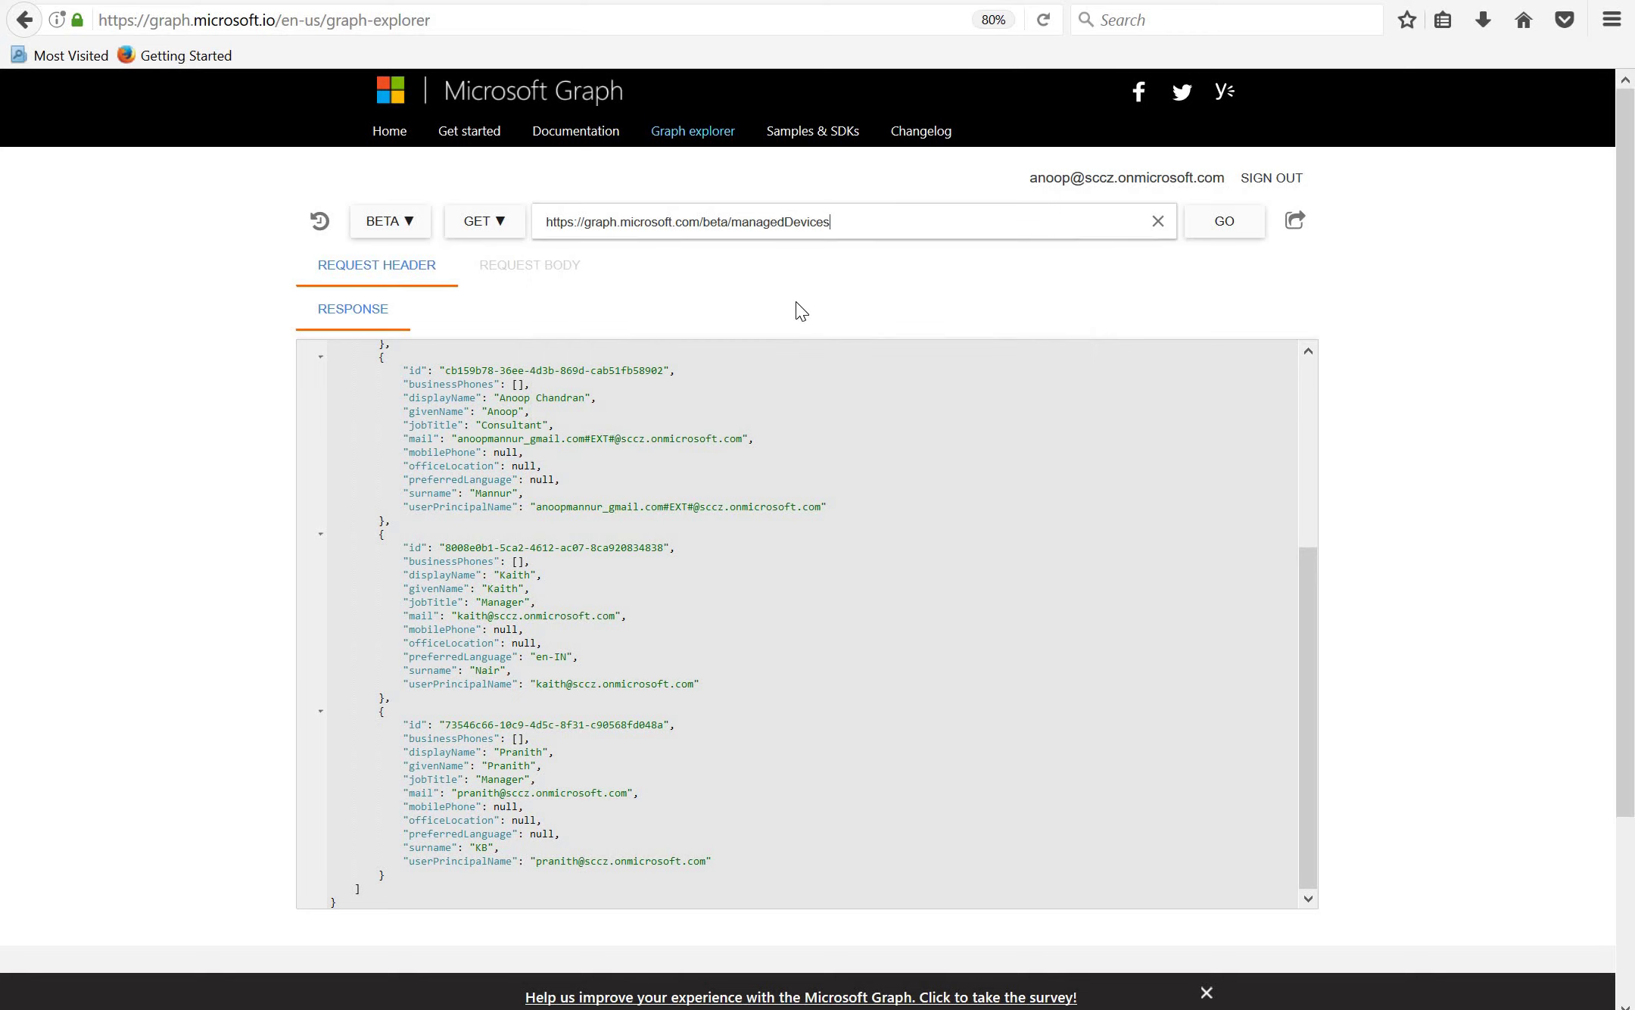
pyautogui.click(1211, 231)
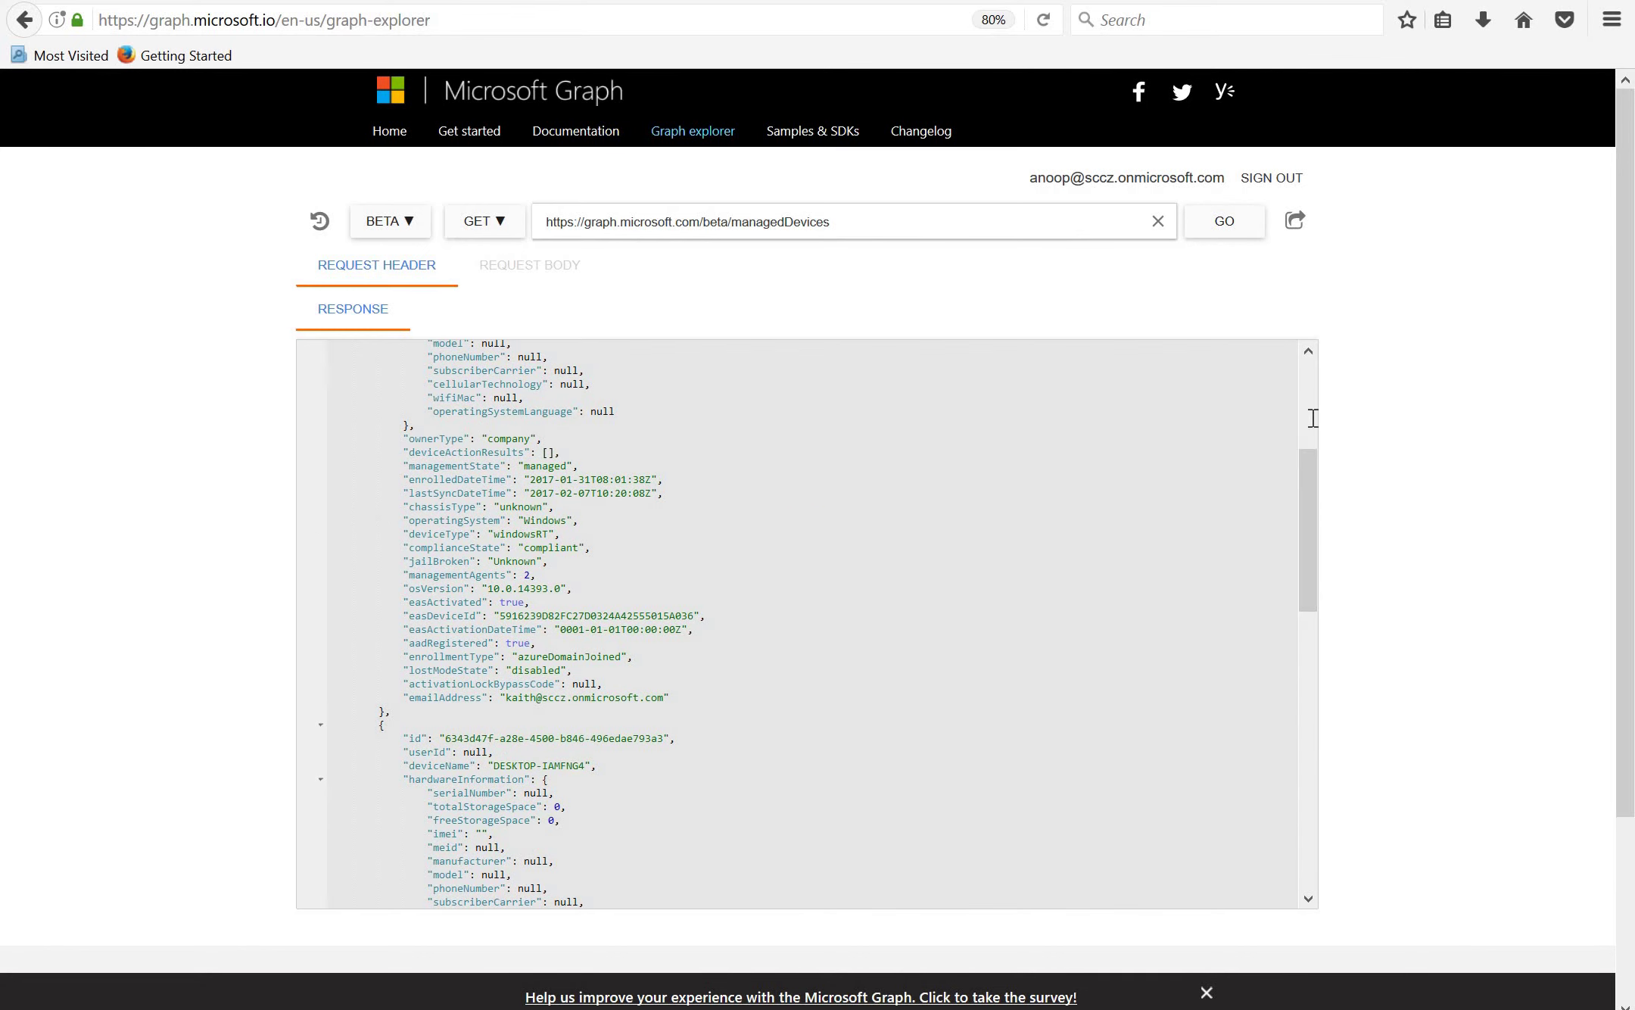
pyautogui.hotkey('ctrl', '+')
pyautogui.scroll(3, 1377, 404)
pyautogui.scroll(2, 1379, 378)
pyautogui.moveTo(1379, 399); pyautogui.dragTo(1410, 774)
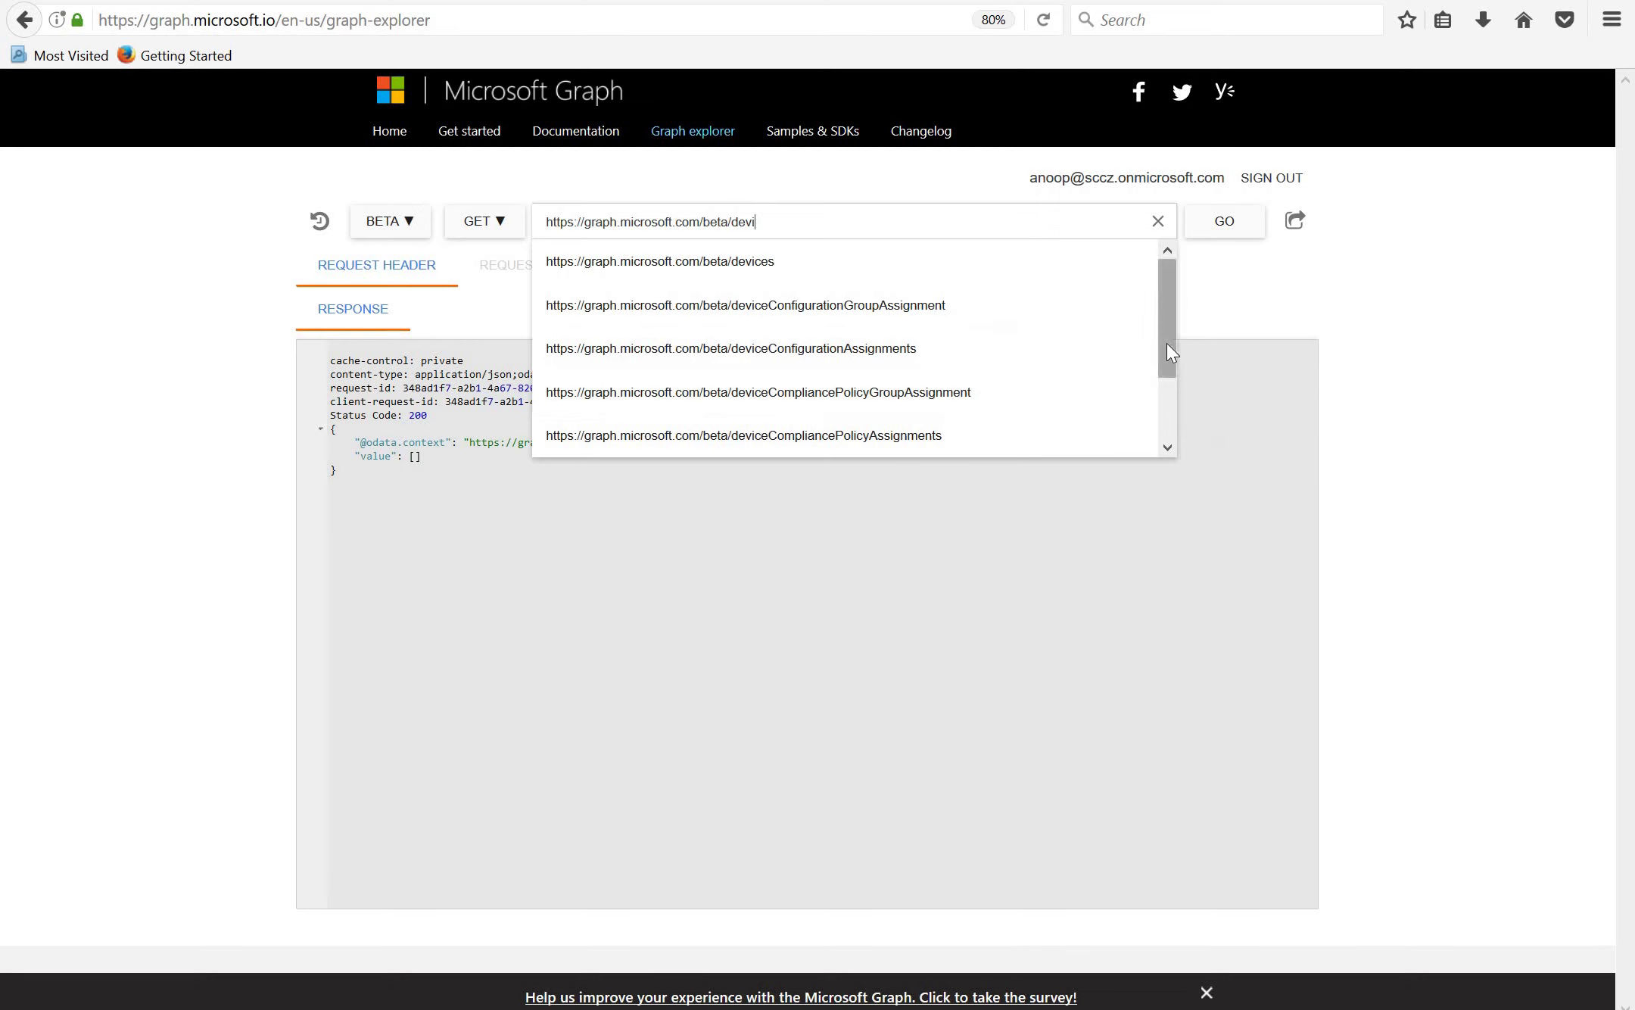
pyautogui.moveTo(1167, 342); pyautogui.dragTo(1170, 425)
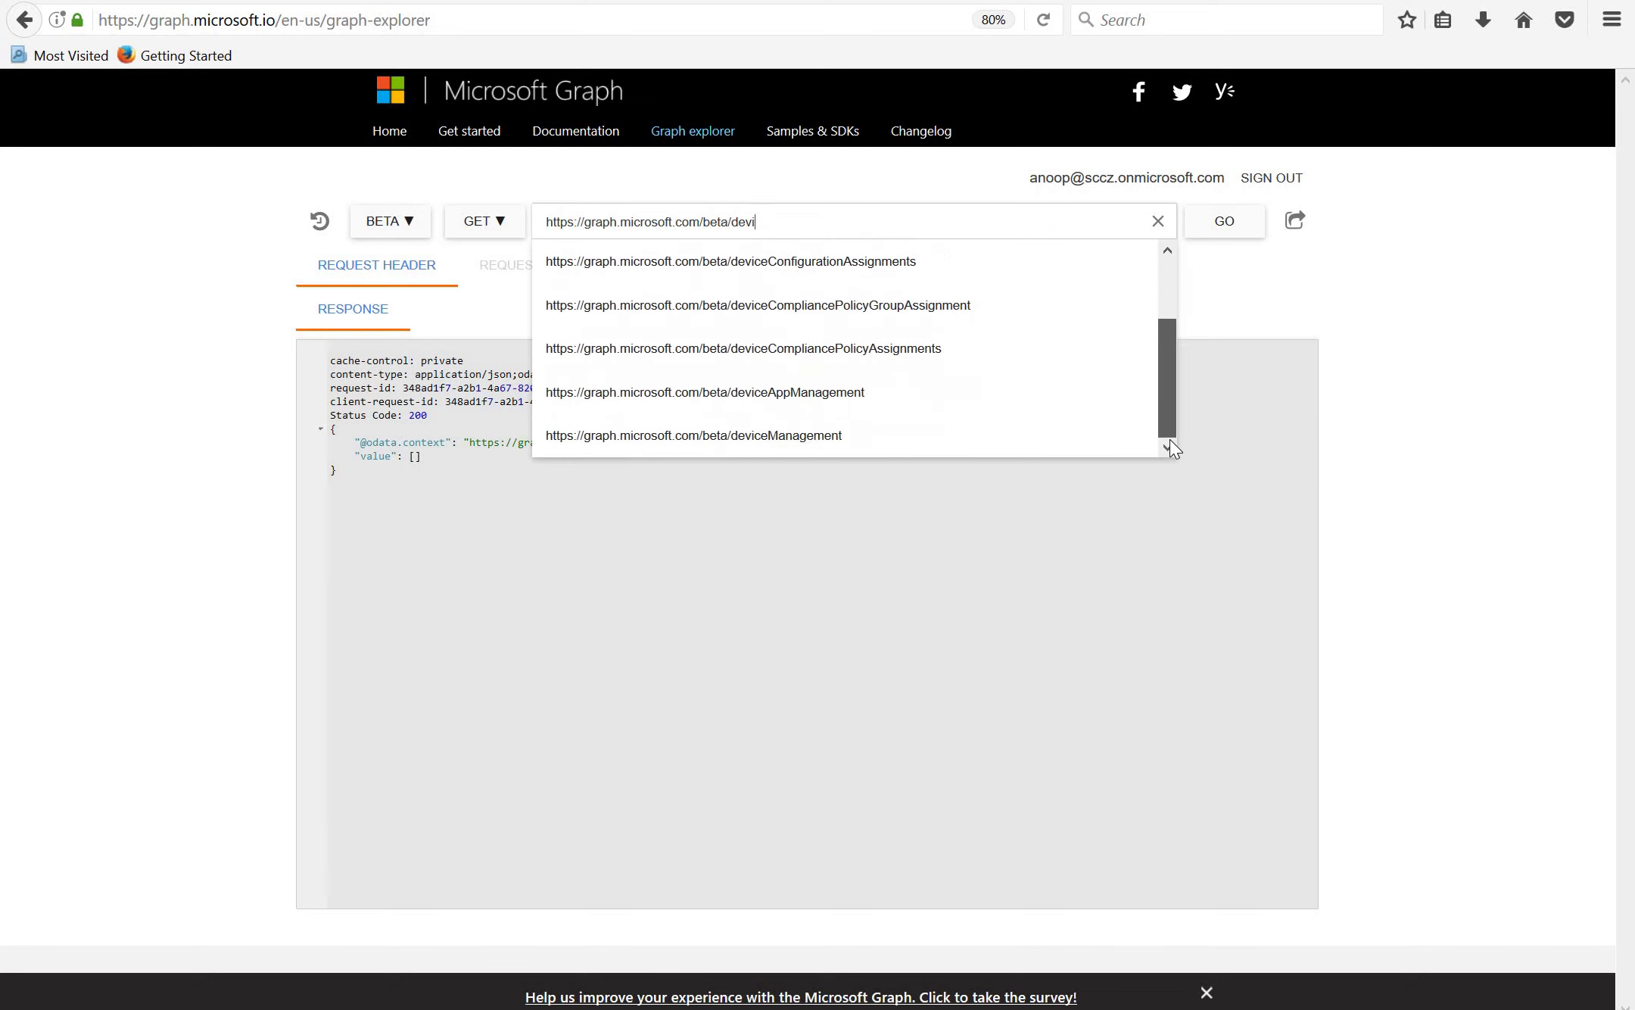
# Build and run the beta deviceAppManagement/mobileApps query, then search the results with find-in-page.
pyautogui.click(860, 434)
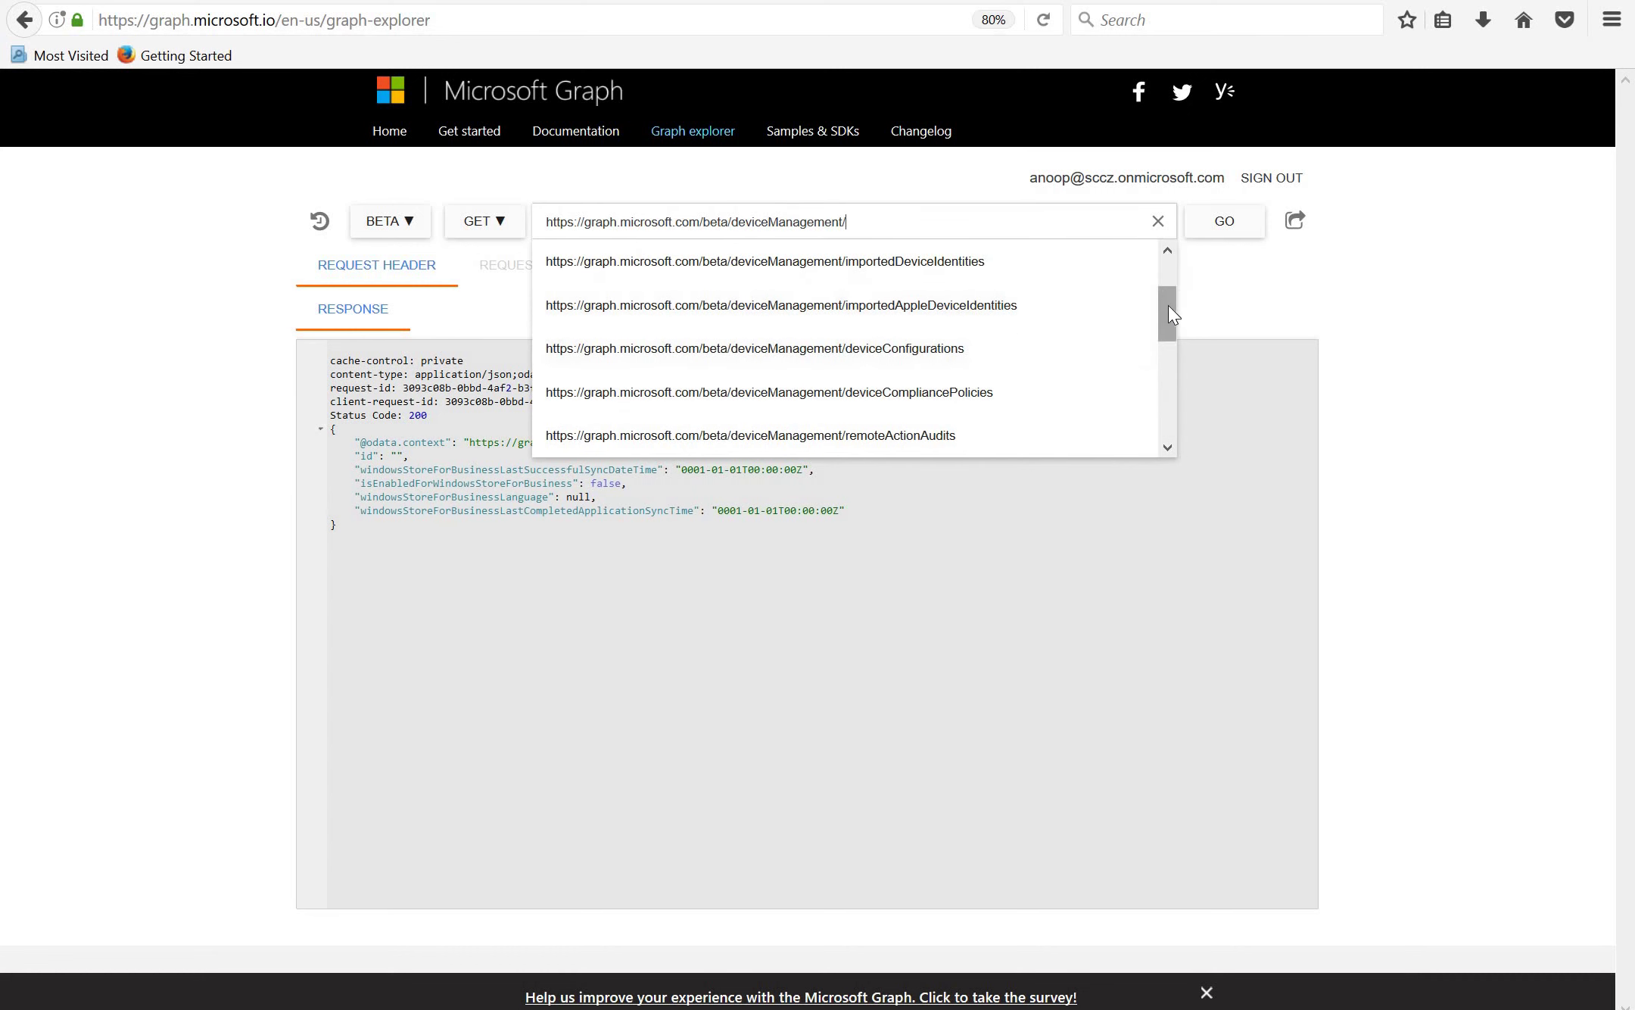
pyautogui.moveTo(1165, 307)
pyautogui.mouseDown()
pyautogui.moveTo(1168, 265)
pyautogui.moveTo(1183, 356)
pyautogui.mouseUp()
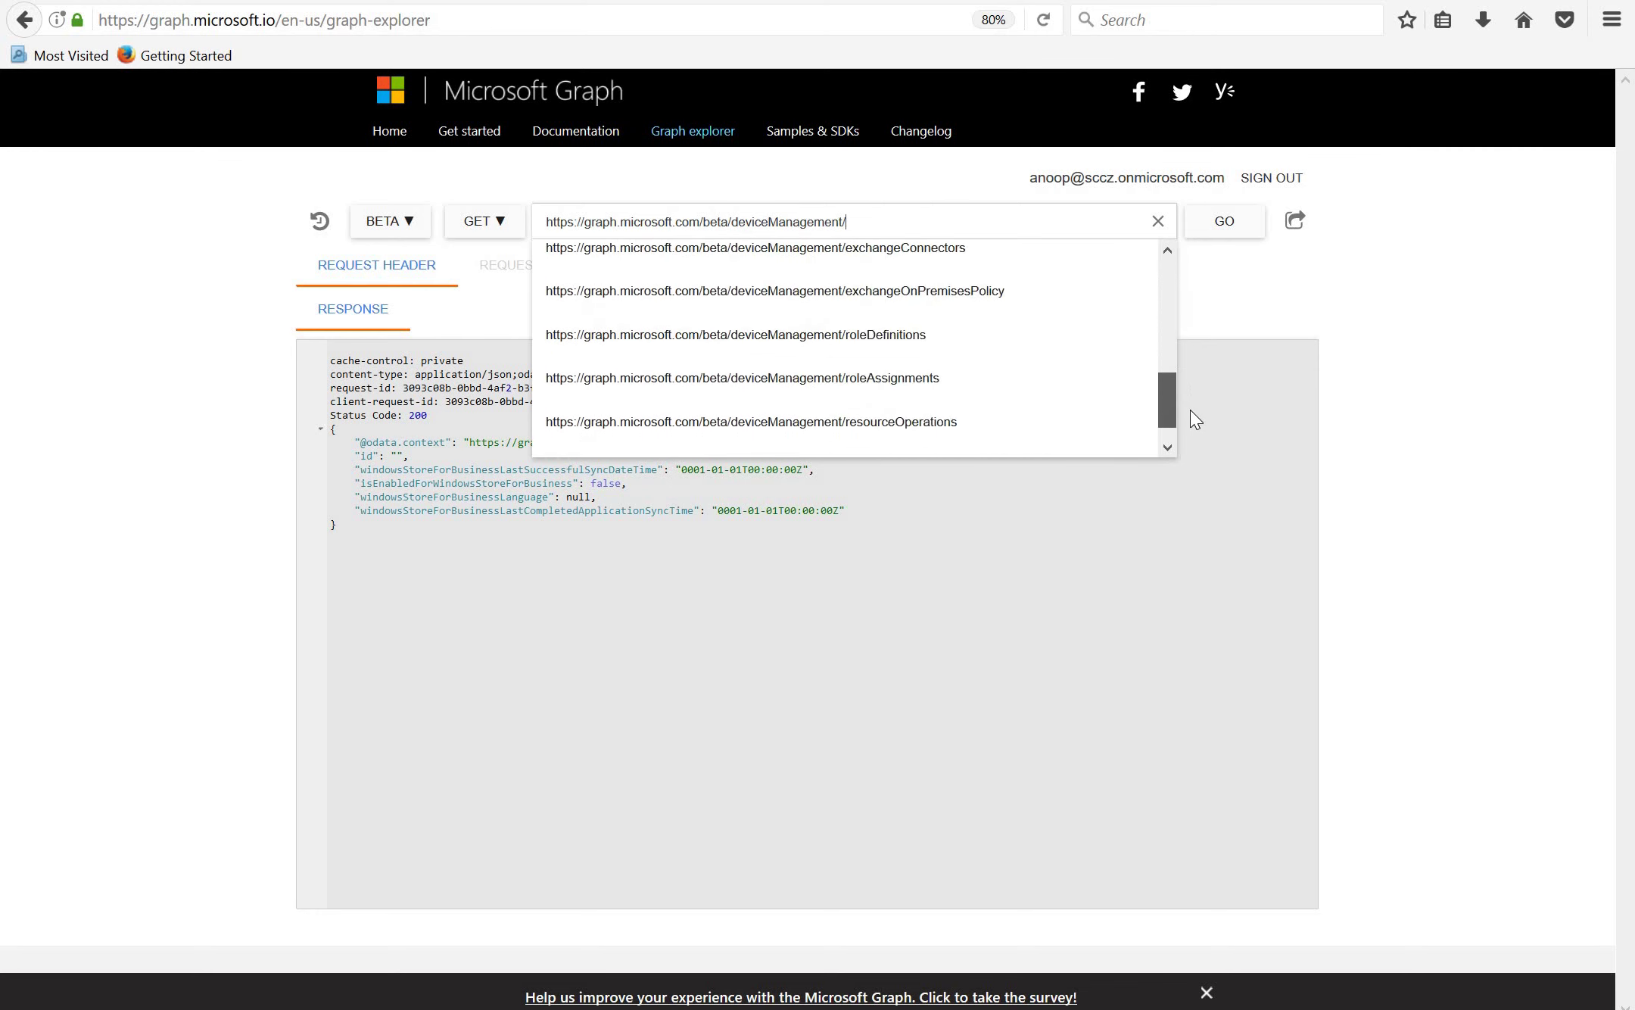
pyautogui.moveTo(1184, 358); pyautogui.dragTo(1190, 411)
pyautogui.click(1166, 252)
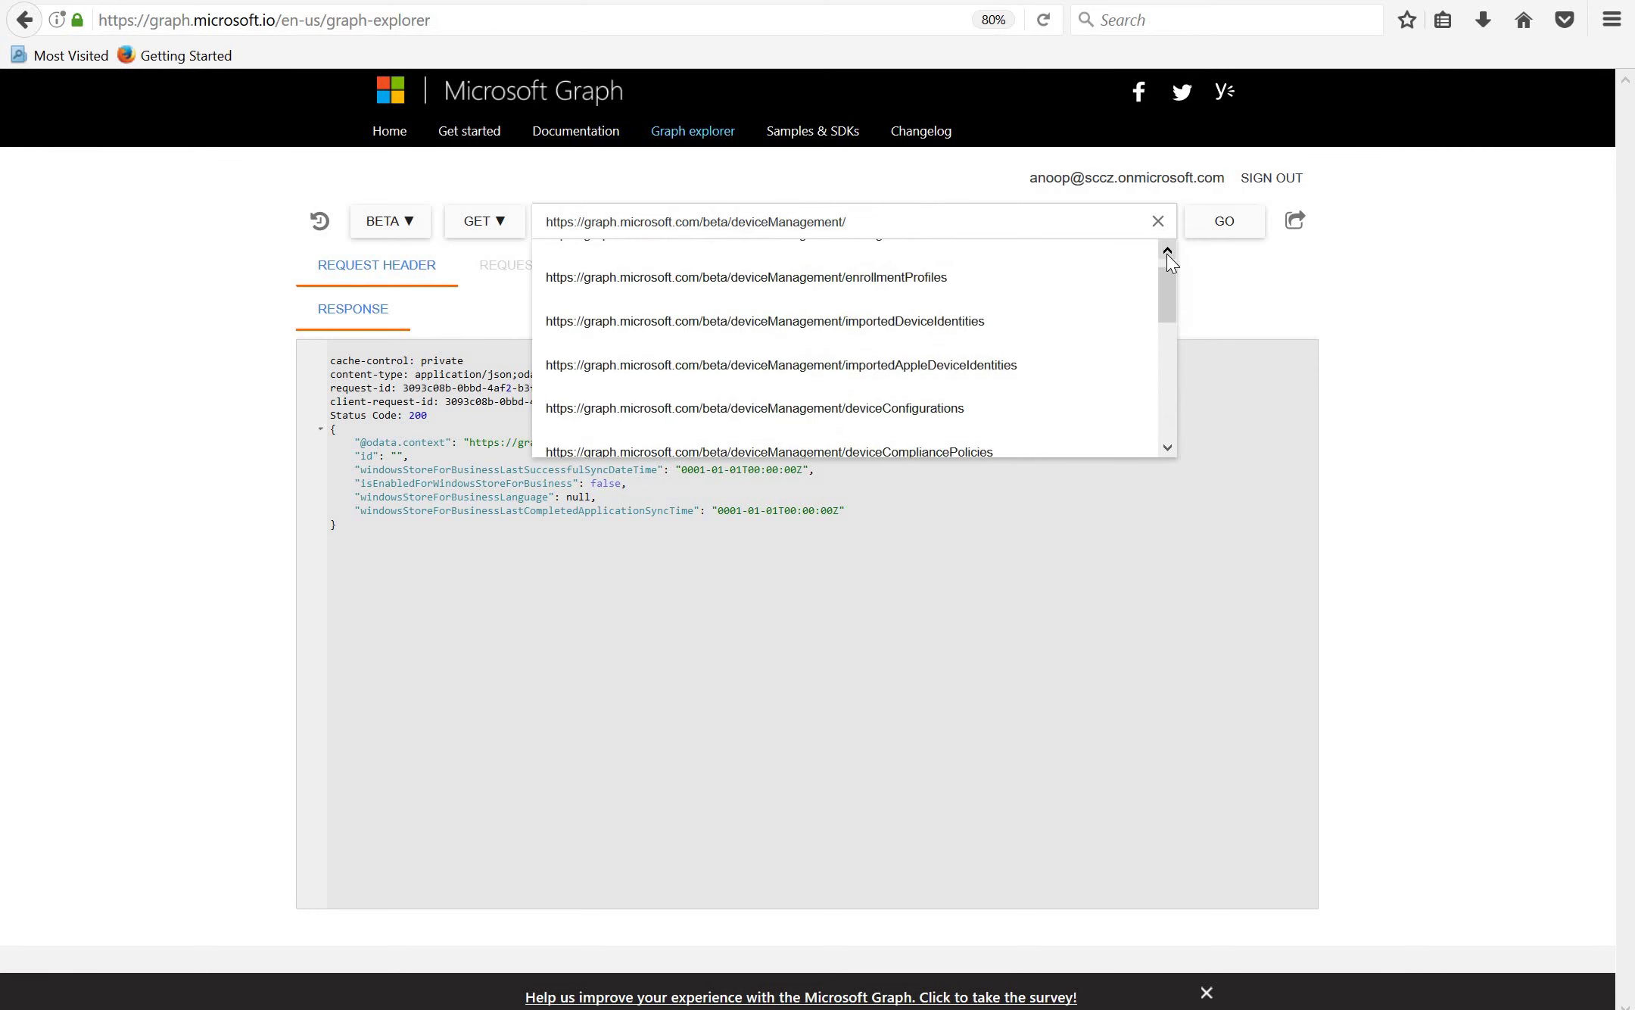
pyautogui.click(1166, 252)
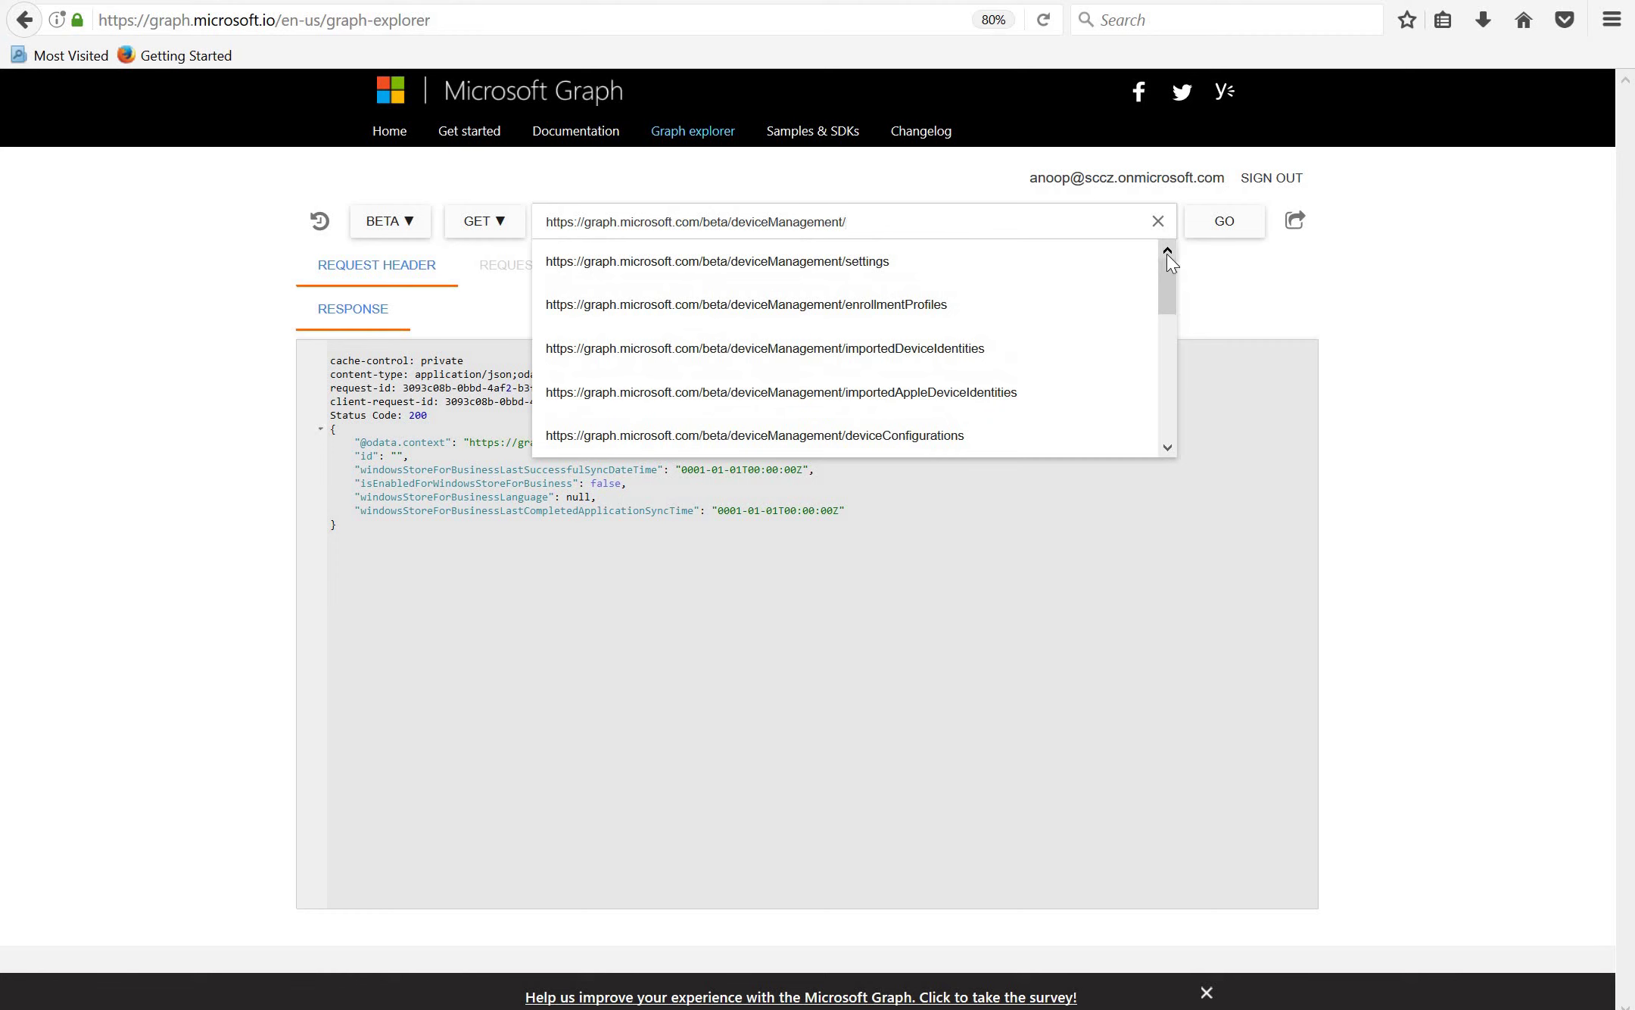
pyautogui.write('mo')
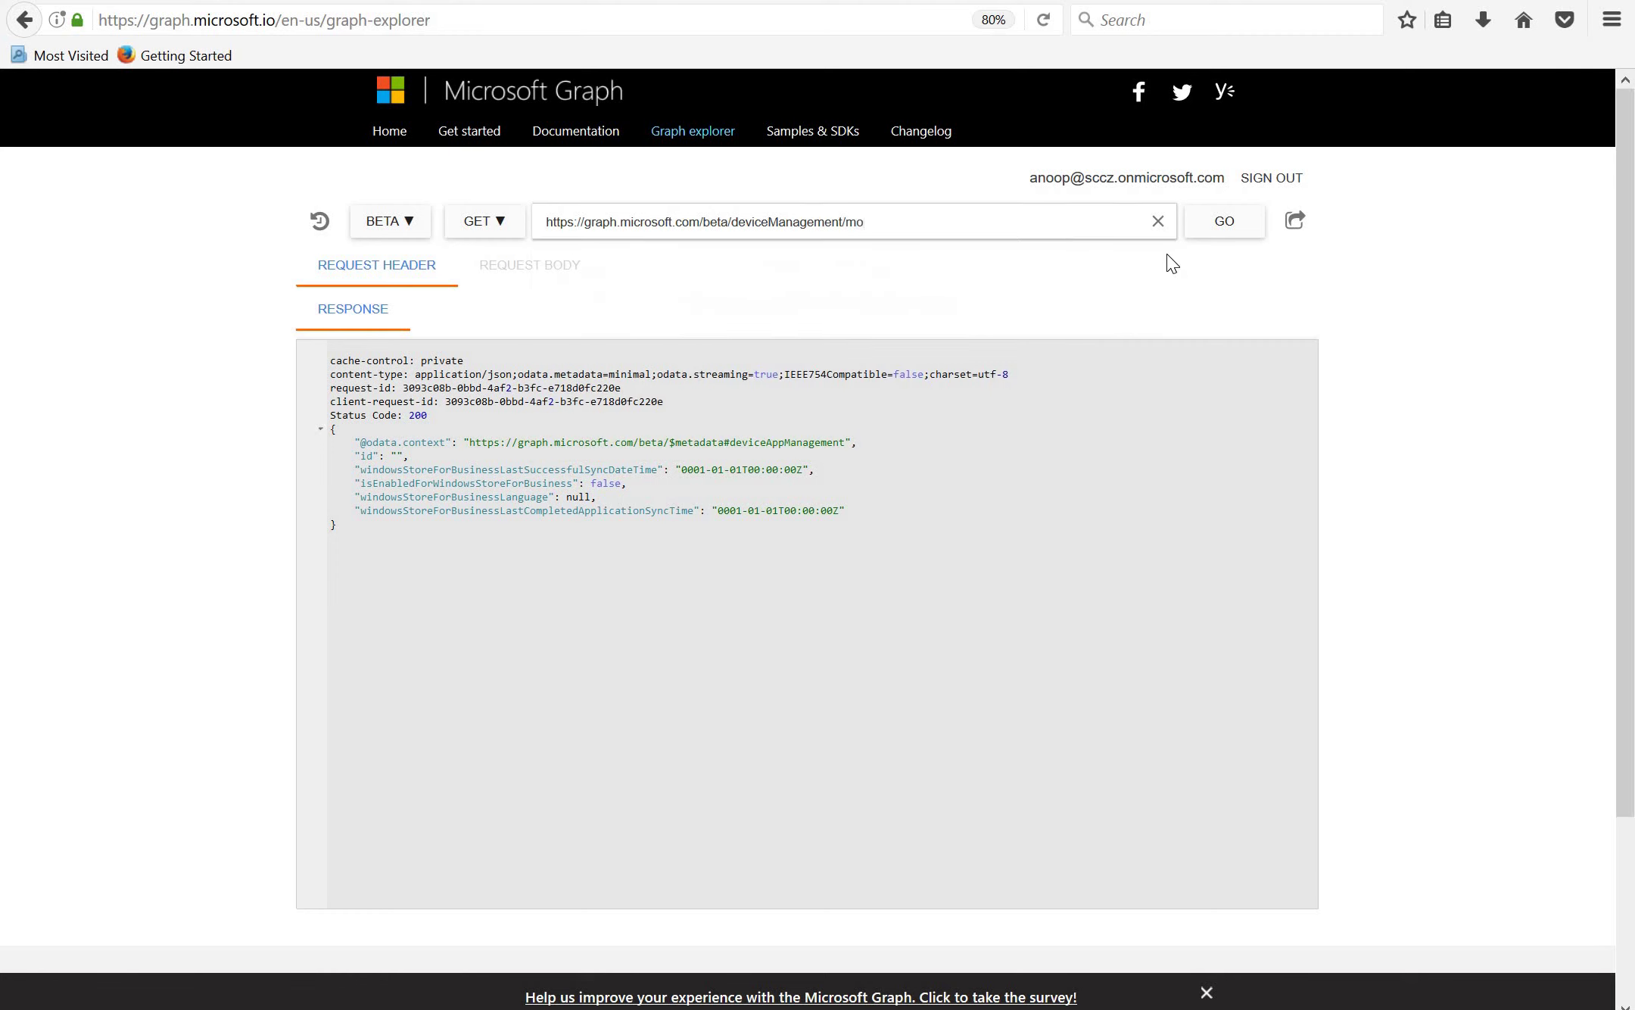
pyautogui.press('BackSpace')
pyautogui.press('BackSpace')
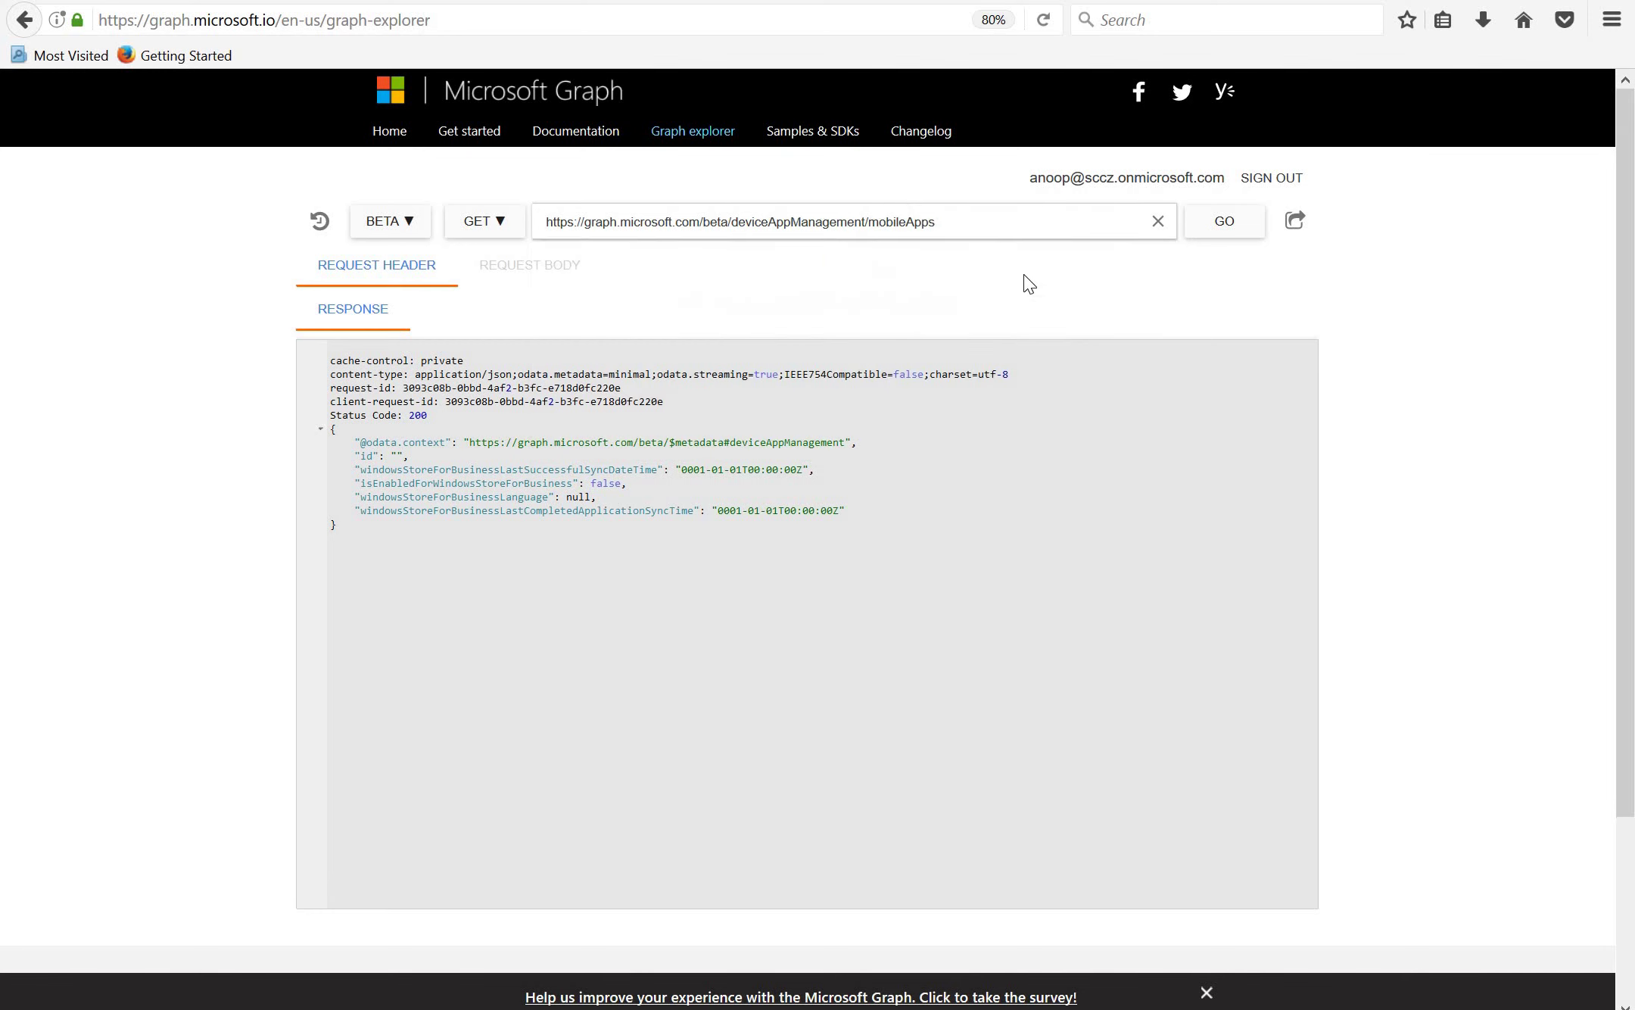
pyautogui.click(1213, 236)
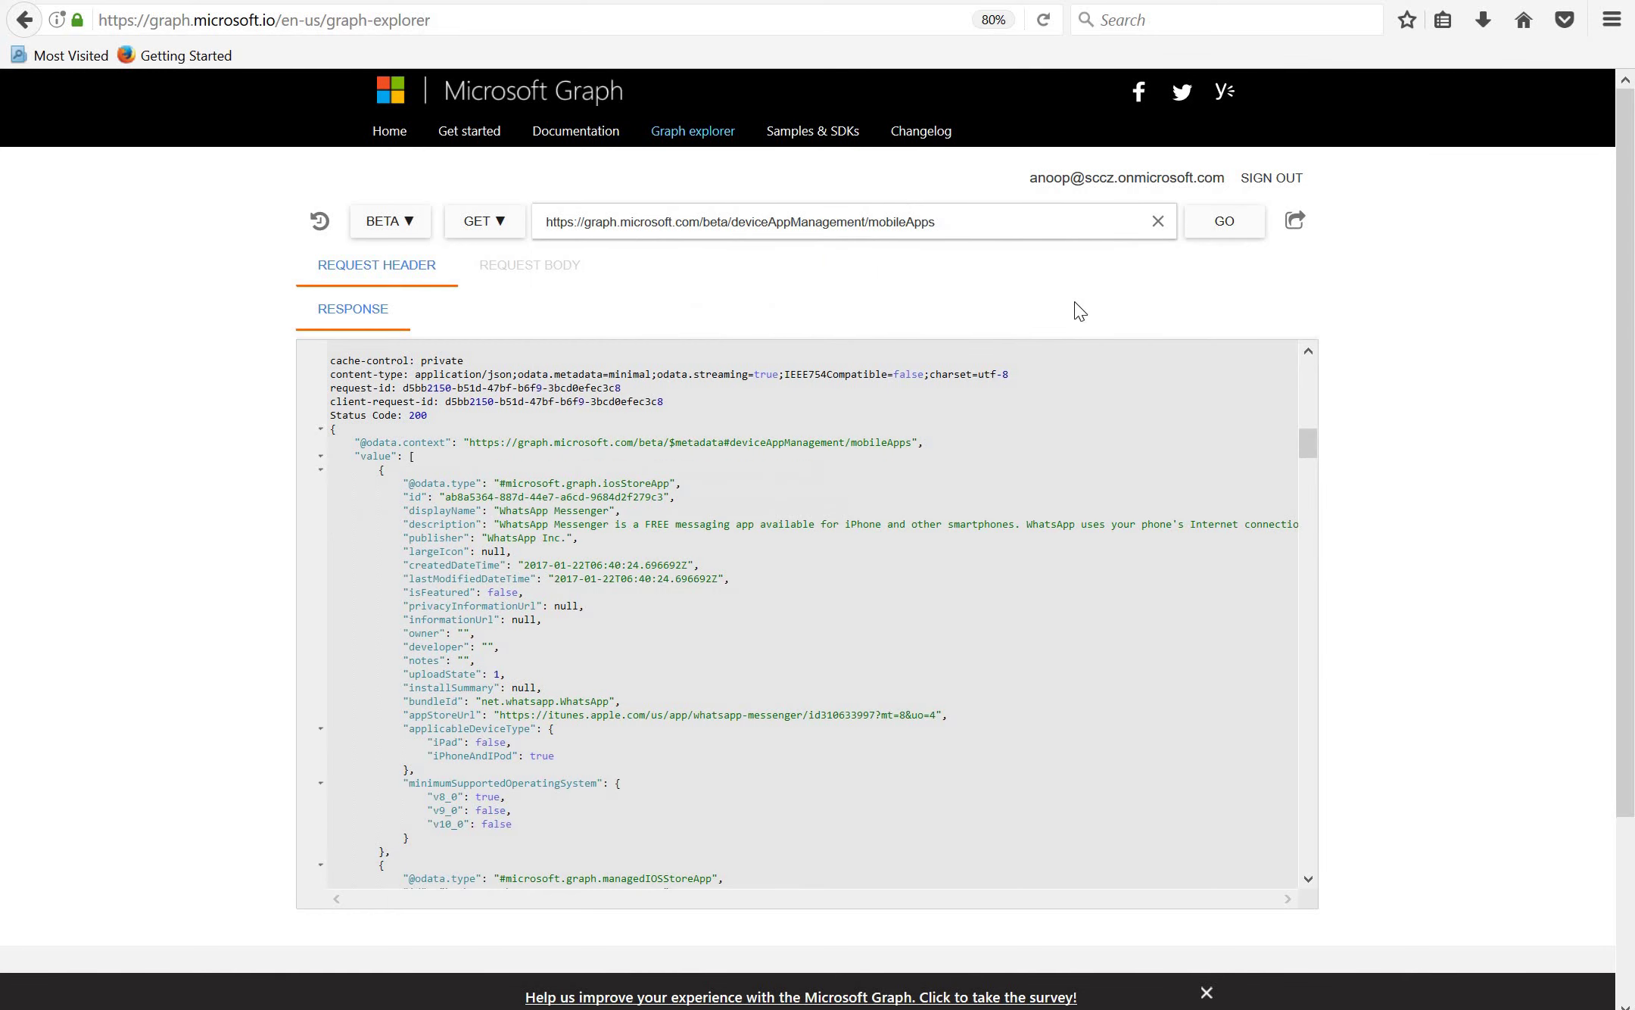
pyautogui.scroll(-5, 1306, 469)
pyautogui.scroll(-3, 1303, 462)
pyautogui.scroll(-1, 1302, 467)
pyautogui.scroll(-1, 1302, 468)
pyautogui.scroll(-1, 1302, 470)
pyautogui.scroll(-2, 1300, 510)
pyautogui.scroll(-2, 1302, 537)
pyautogui.scroll(-2, 1306, 573)
pyautogui.scroll(-2, 1306, 592)
pyautogui.scroll(-2, 1305, 602)
pyautogui.scroll(-2, 1305, 623)
pyautogui.scroll(-2, 1305, 631)
pyautogui.scroll(-2, 1308, 646)
pyautogui.hotkey('ctrl', 'f')
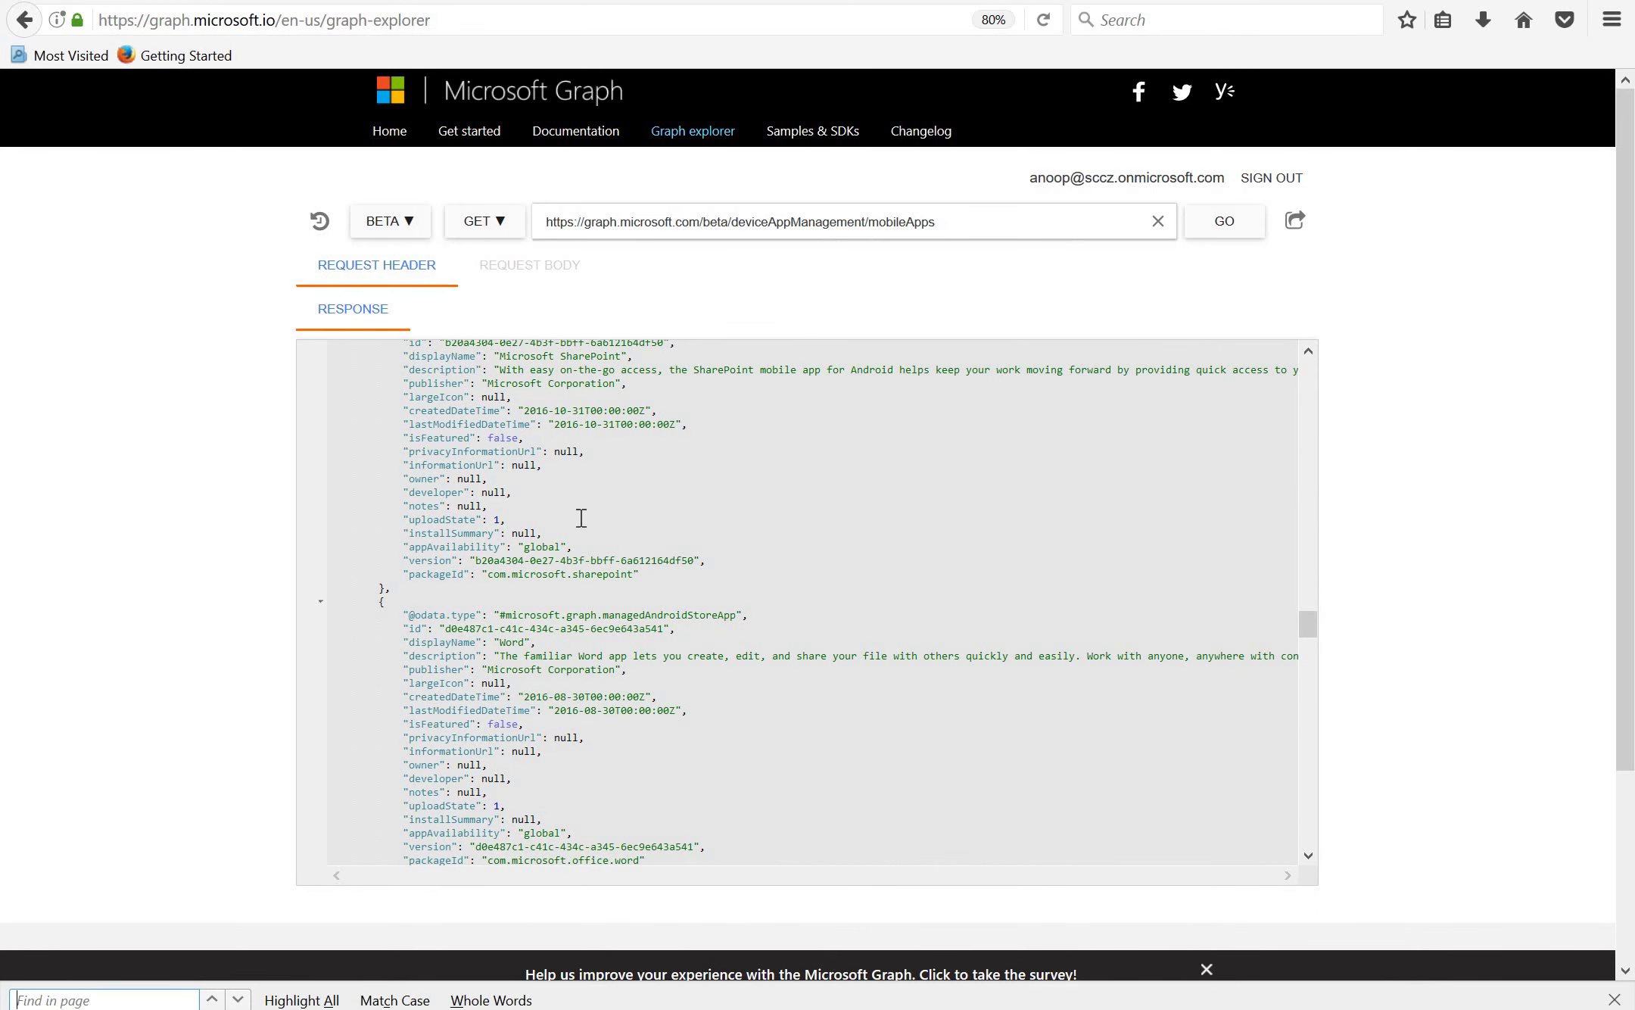